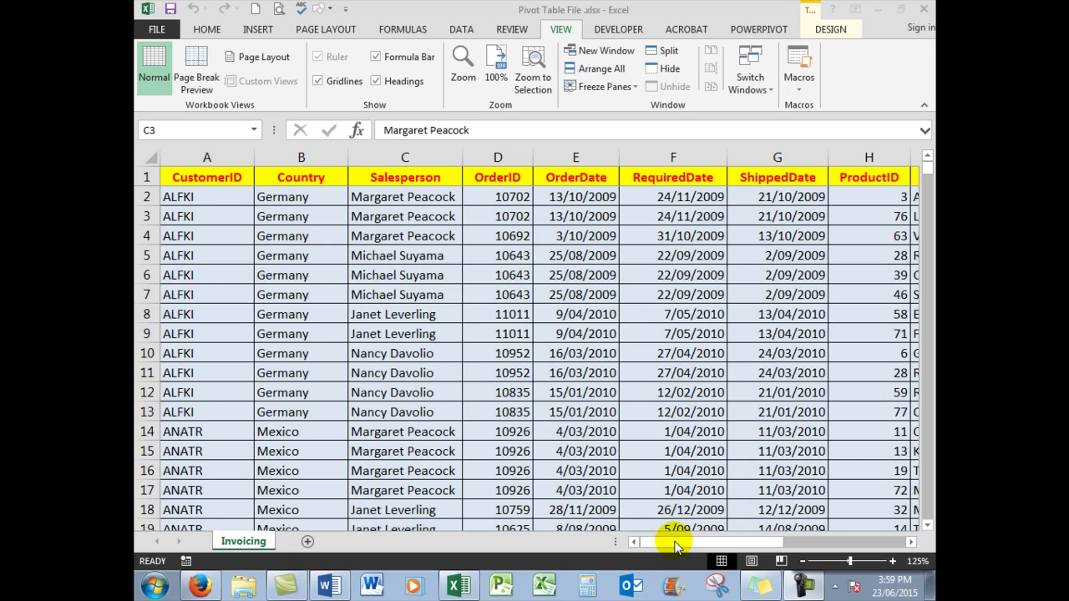
- Browse the Invoicing data list, jumping to its last filled cell and back to the top
left_click(675, 543)
left_click(829, 547)
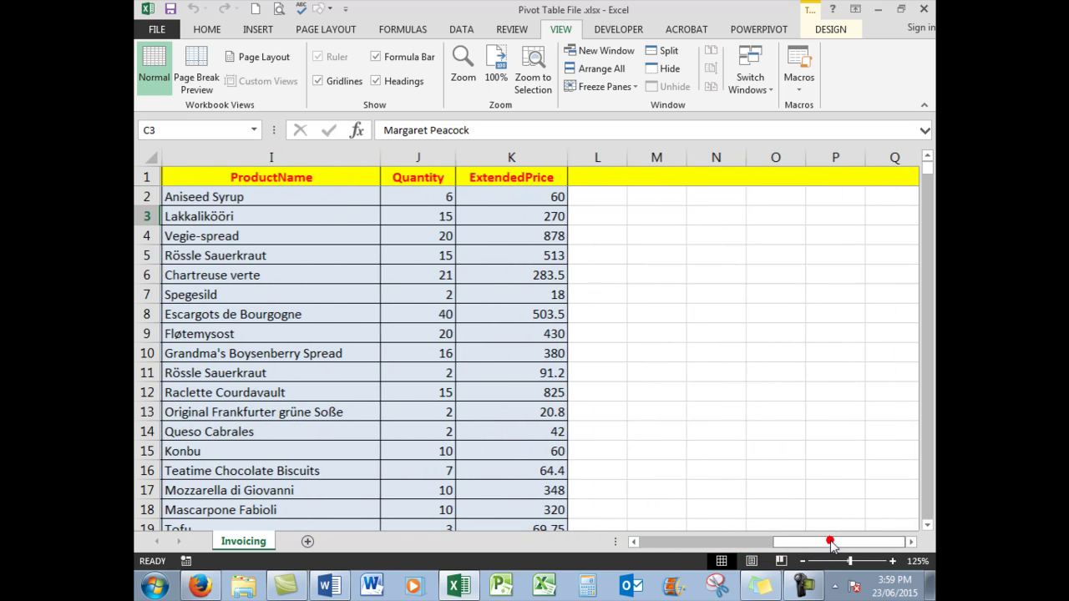
left_click(632, 542)
left_click(632, 542)
left_click(632, 542)
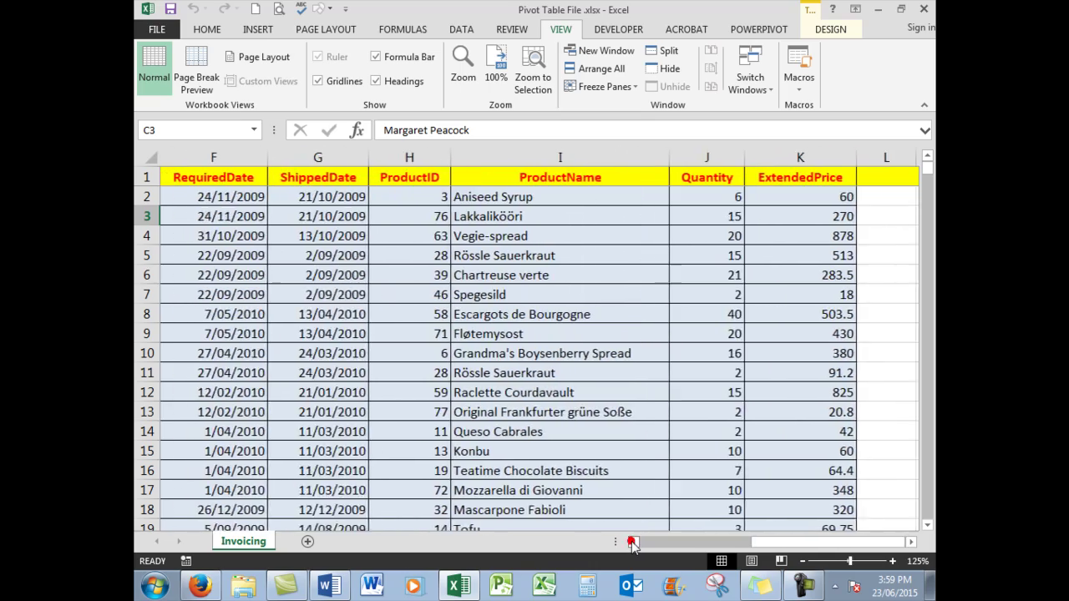
left_click(632, 543)
left_click(632, 542)
left_click(633, 542)
left_click(633, 542)
left_click(633, 542)
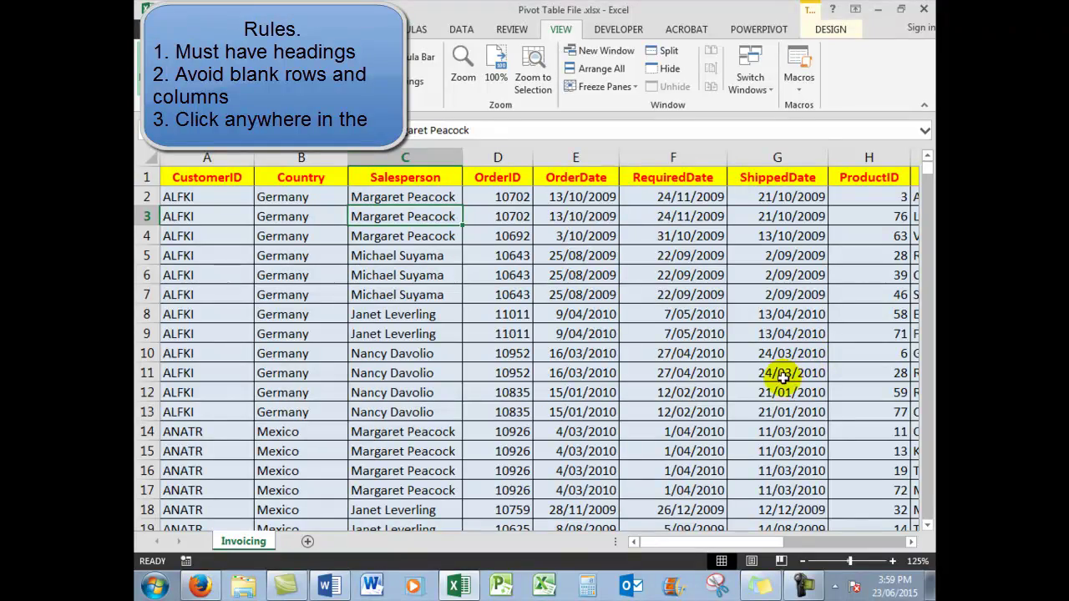
left_click_drag(683, 544, 712, 547)
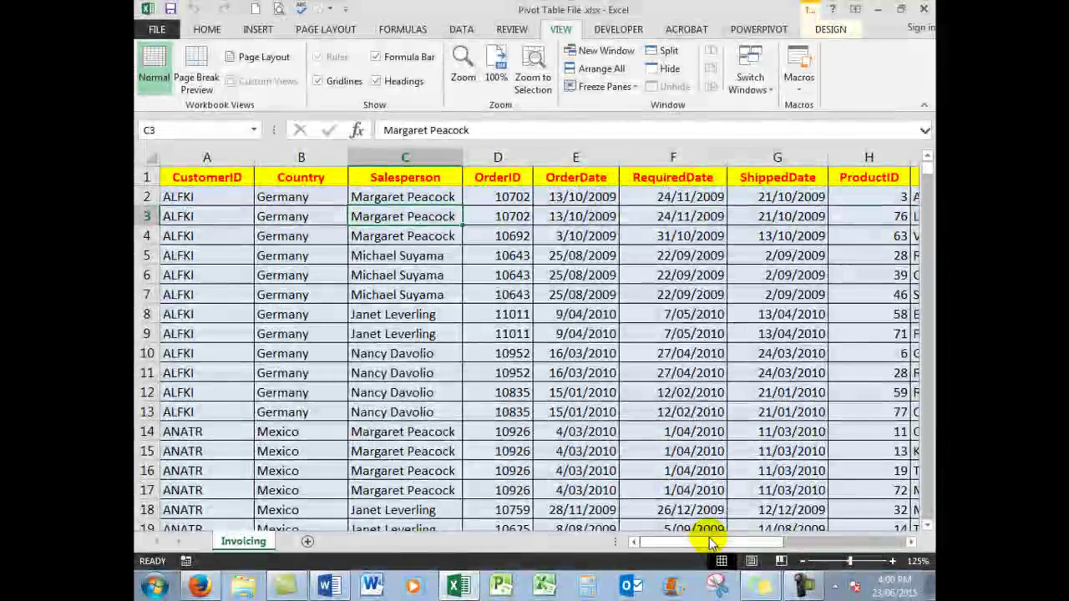
key("ctrl+End")
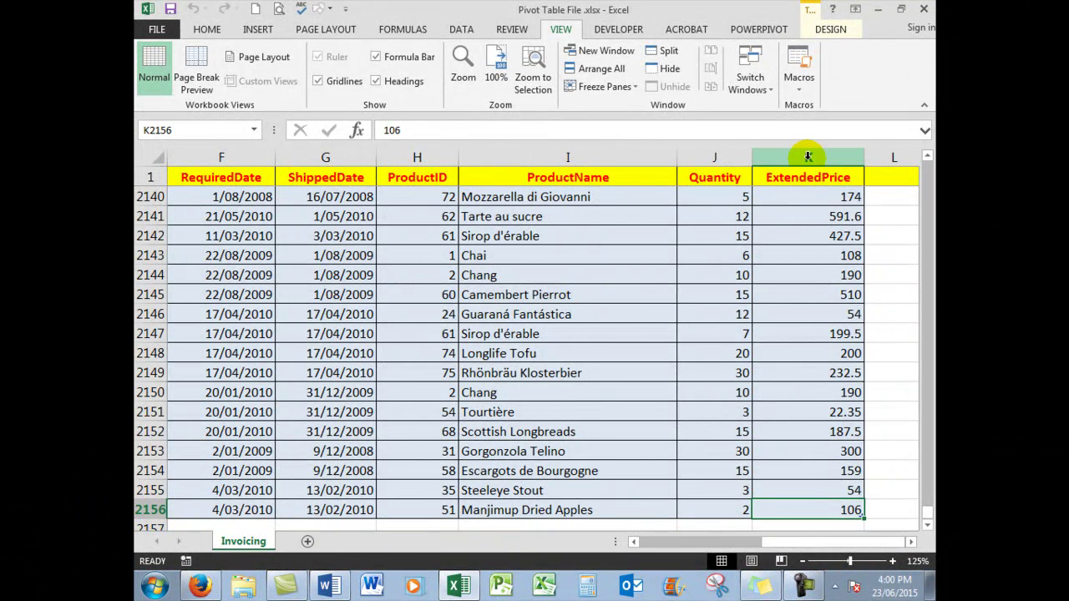
key("ctrl+Home")
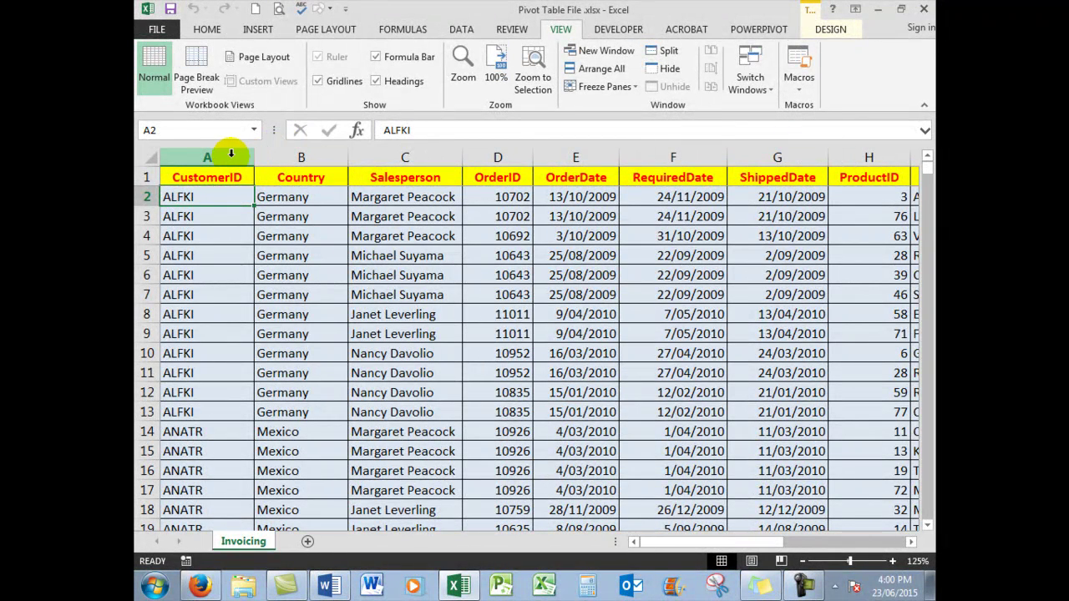
- From a cell in the data list, start a PivotTable from Table1 via Insert
left_click(415, 277)
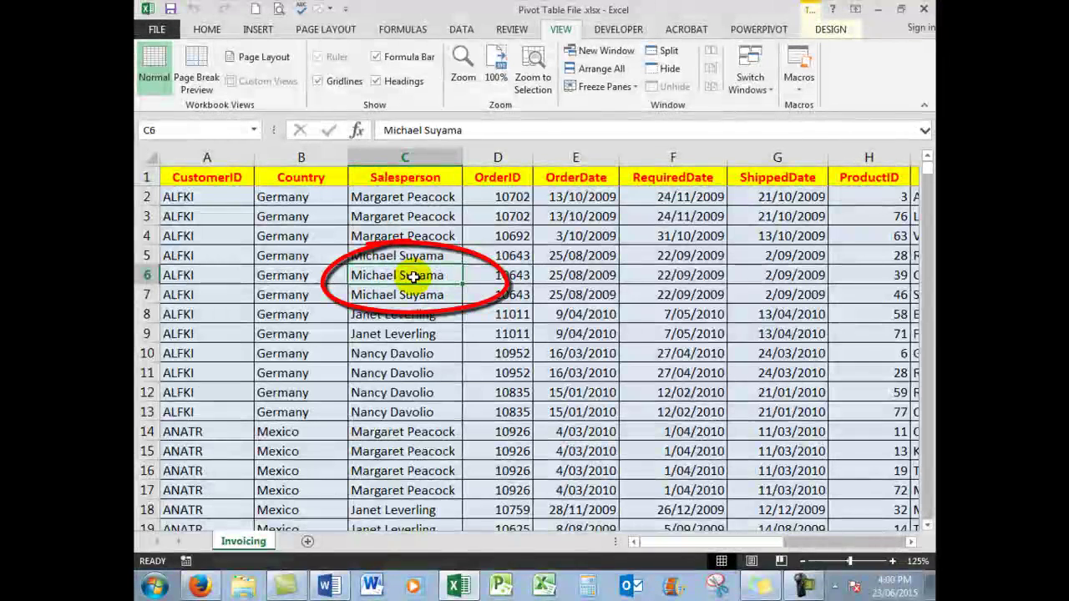
left_click(258, 29)
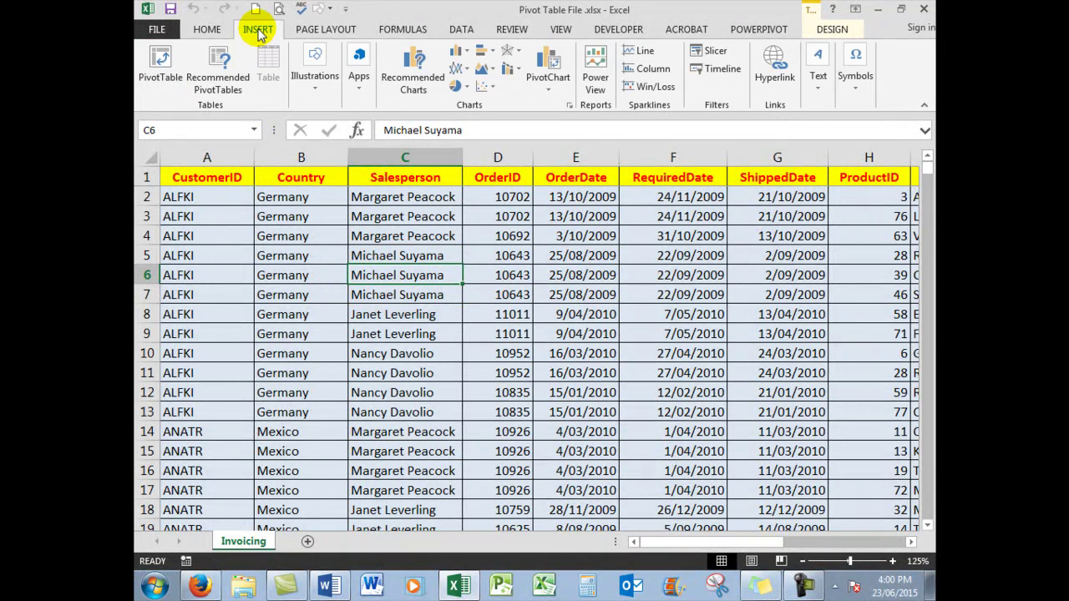
left_click(160, 60)
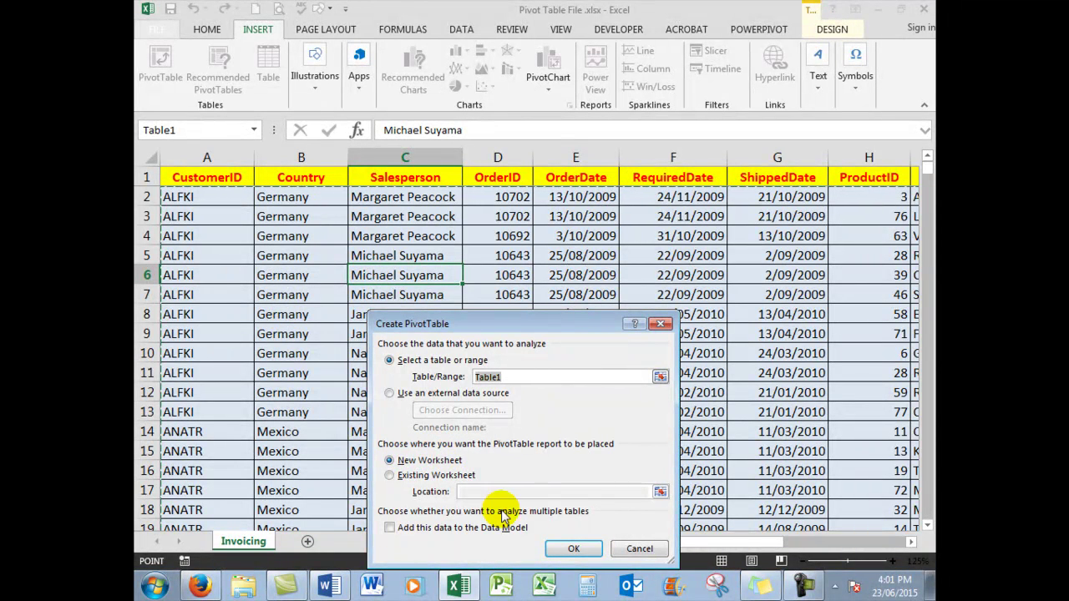
- Create the pivot on new Sheet3 with Country in Columns, Salesperson in Rows, summed ExtendedPrice
left_click(570, 549)
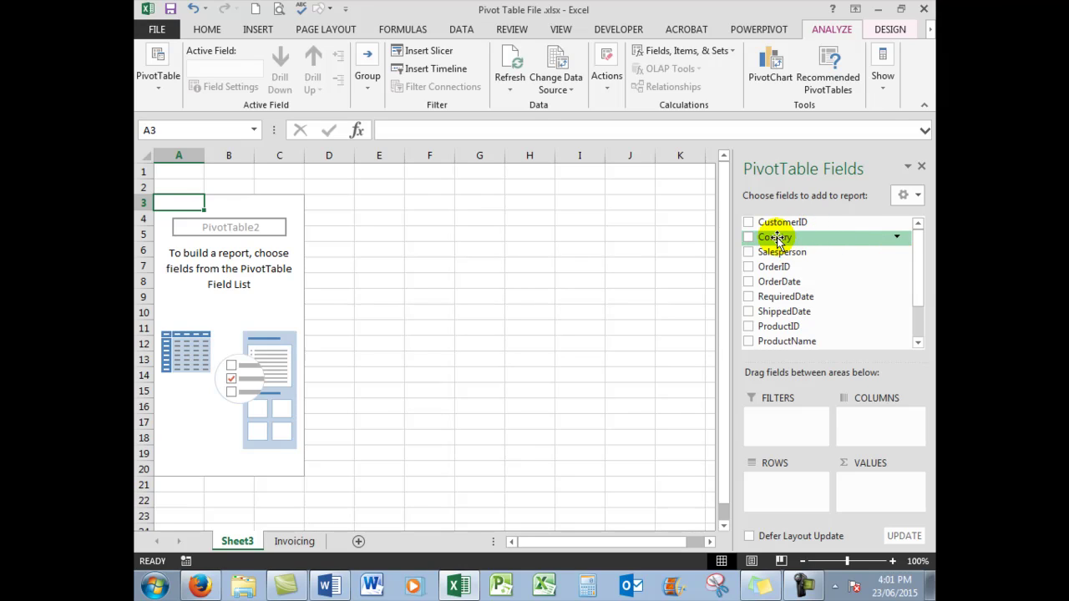
left_click_drag(777, 240, 866, 418)
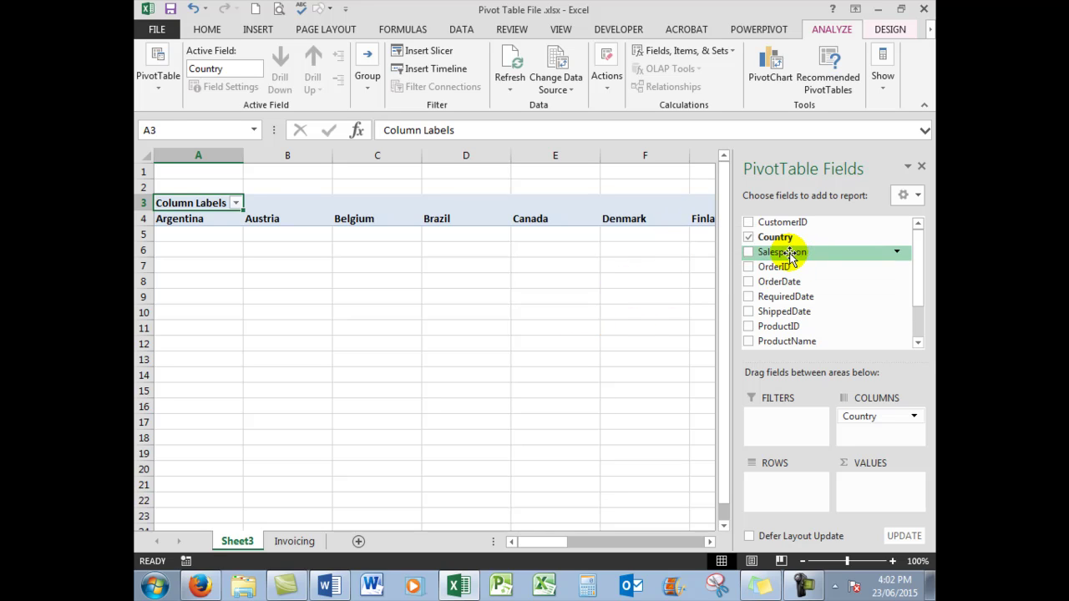
left_click_drag(791, 257, 775, 487)
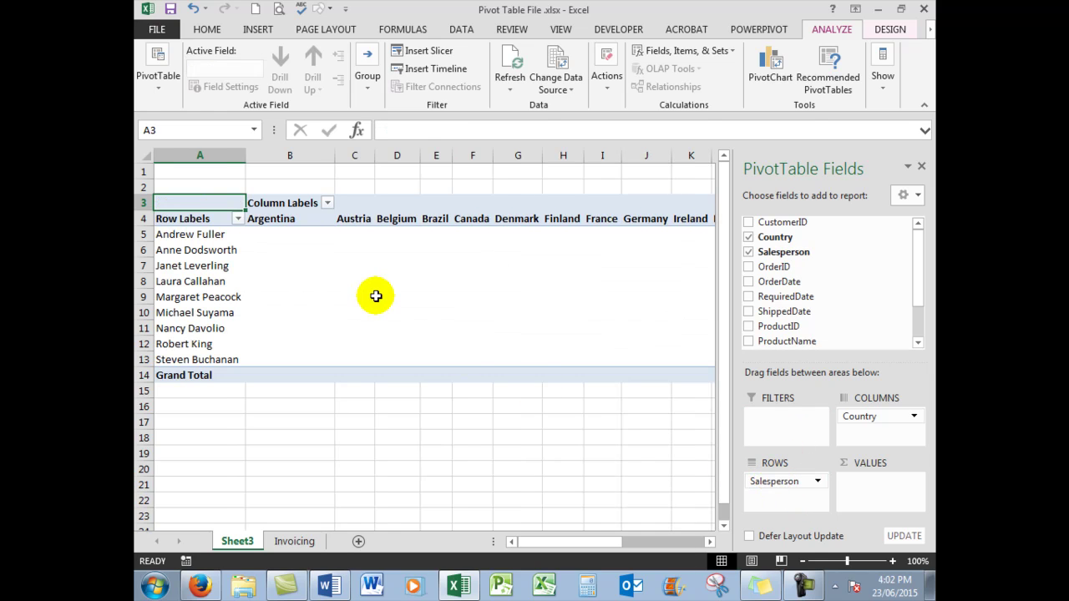
left_click_drag(918, 272, 916, 334)
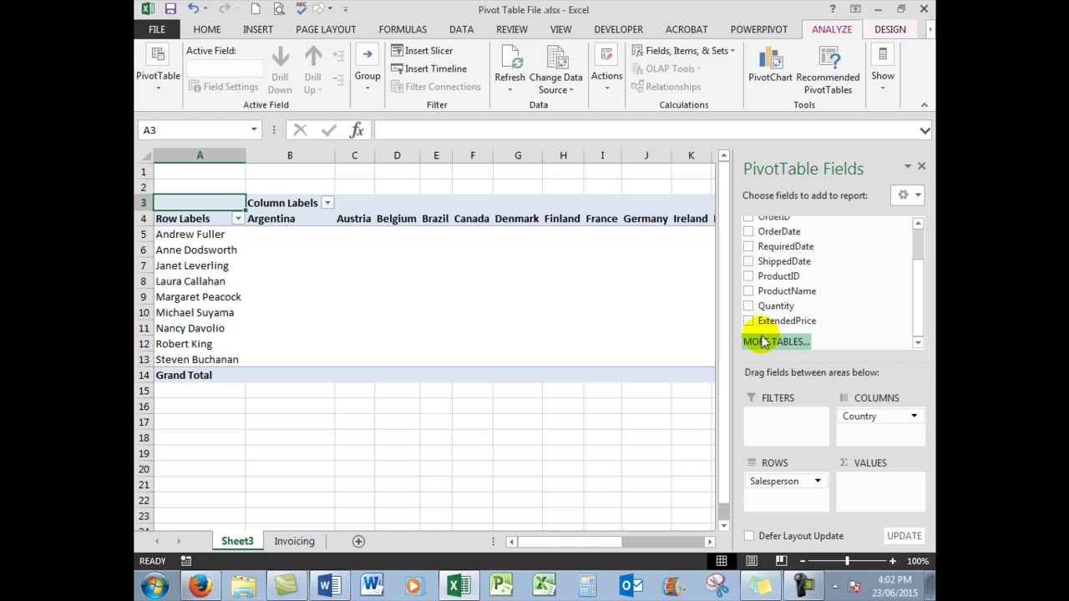
left_click_drag(776, 324, 871, 489)
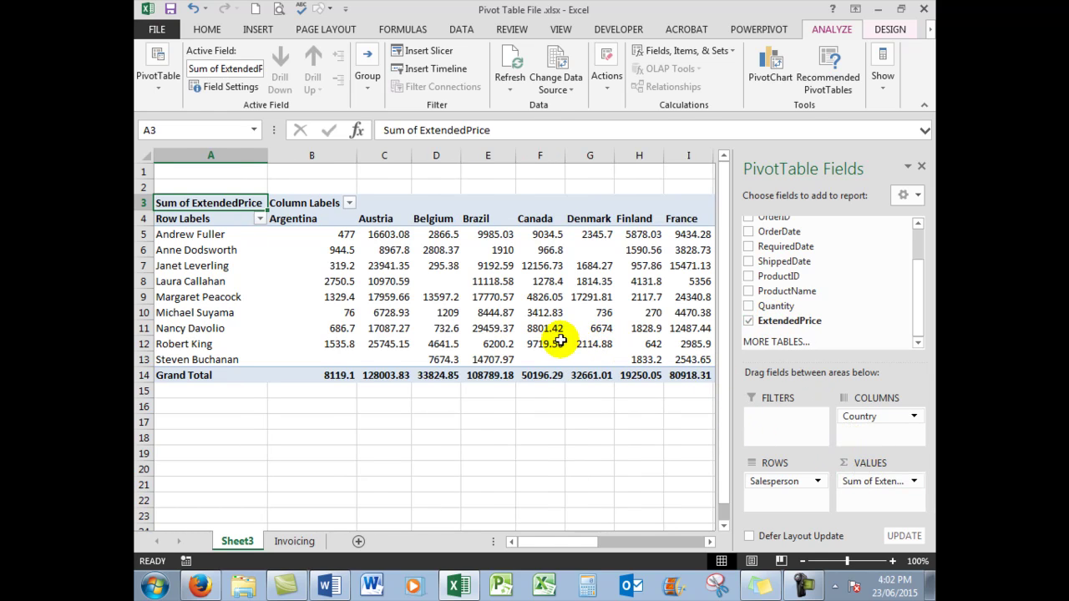
mouse_move(384, 259)
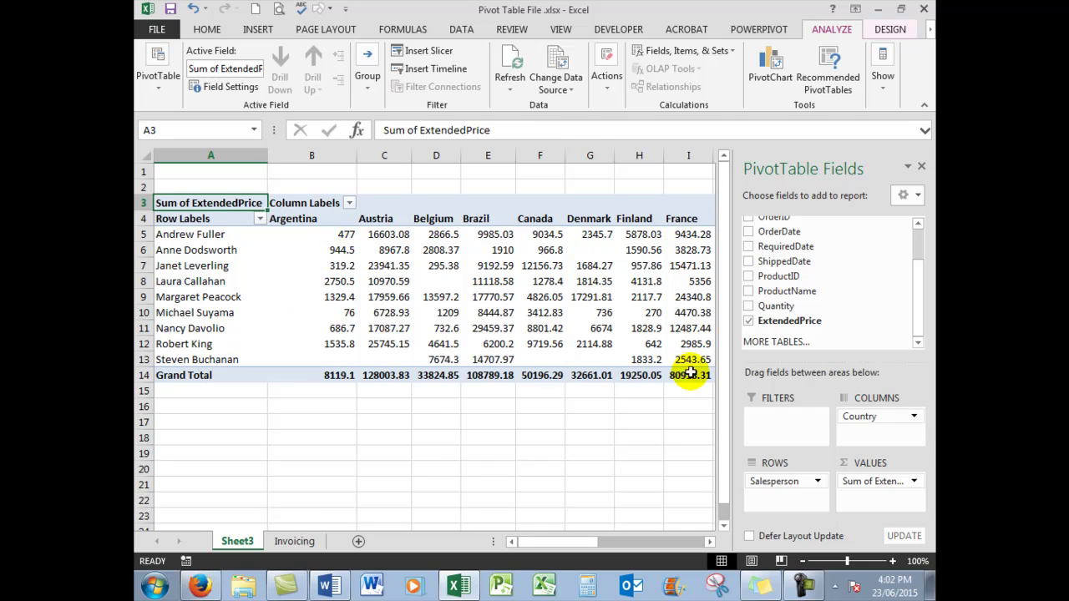
mouse_move(684, 374)
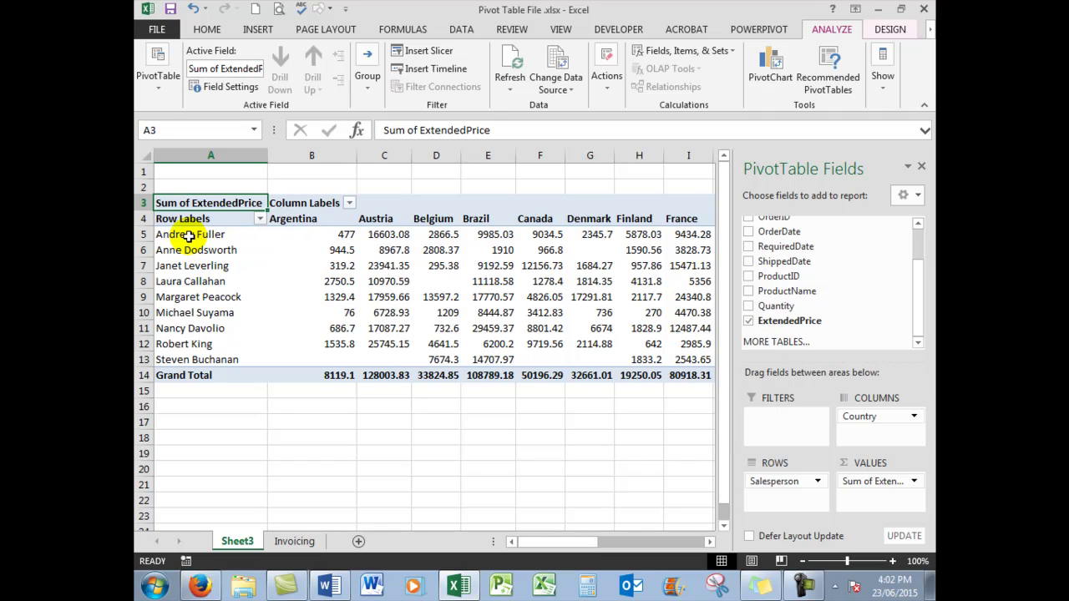
mouse_move(189, 237)
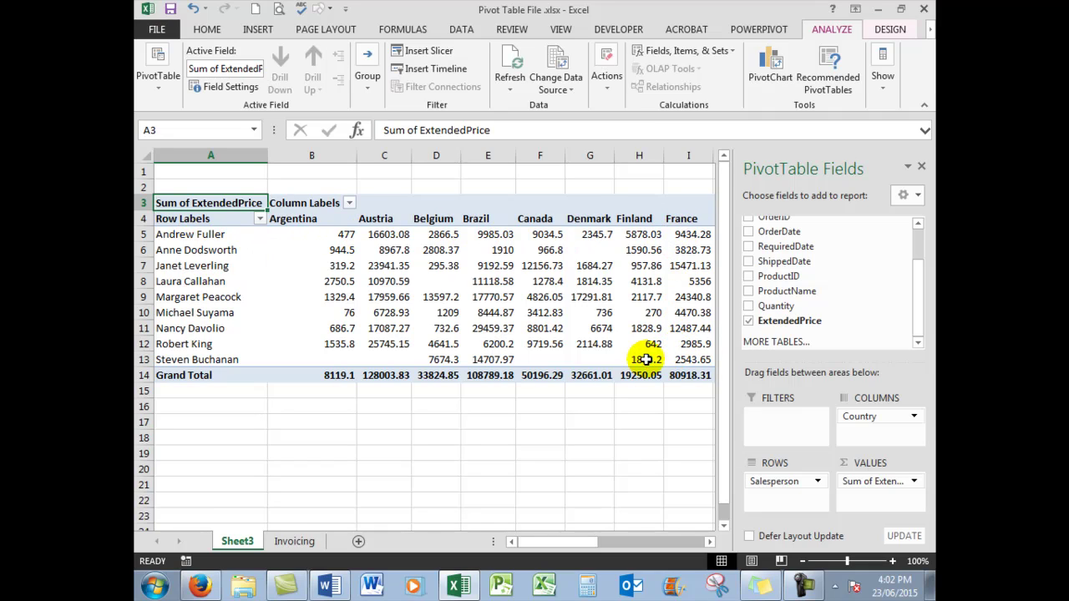
- Set the Sheet3 pivot table's custom zoom to 125%
left_click(558, 29)
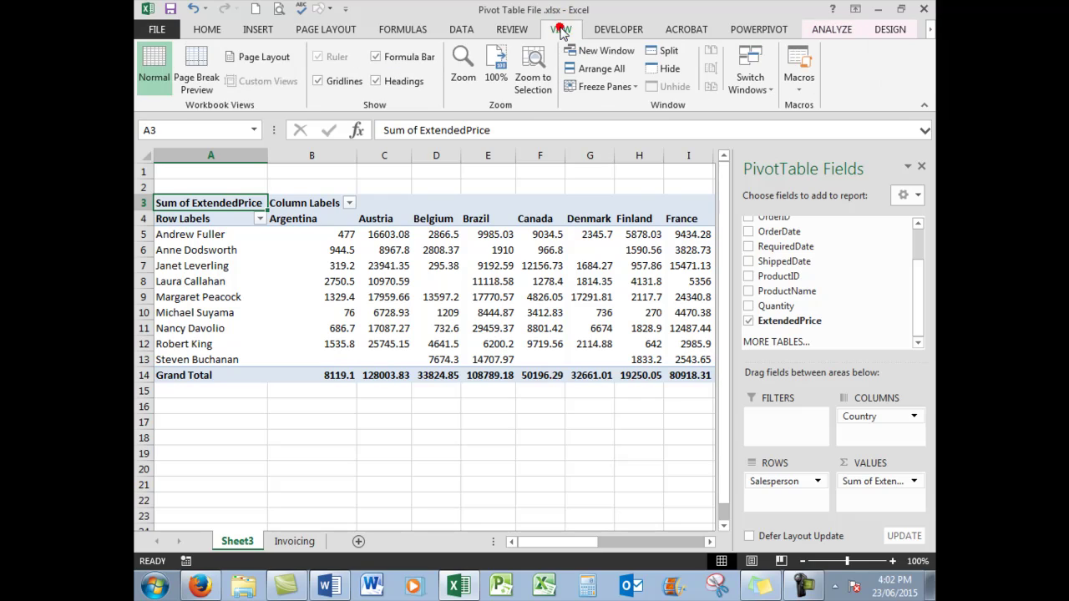
left_click(464, 65)
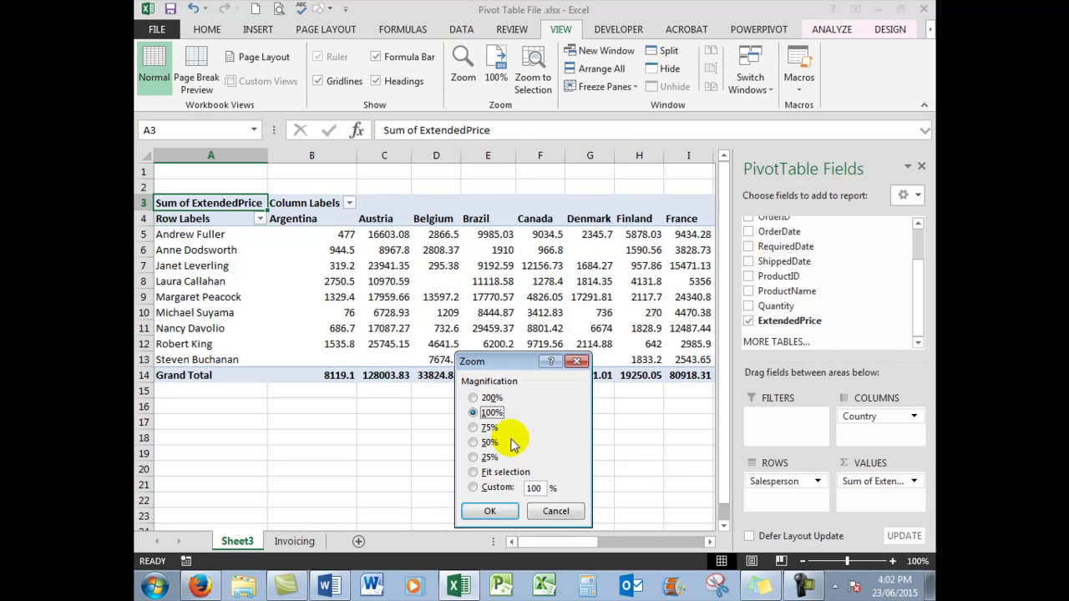
double_click(541, 487)
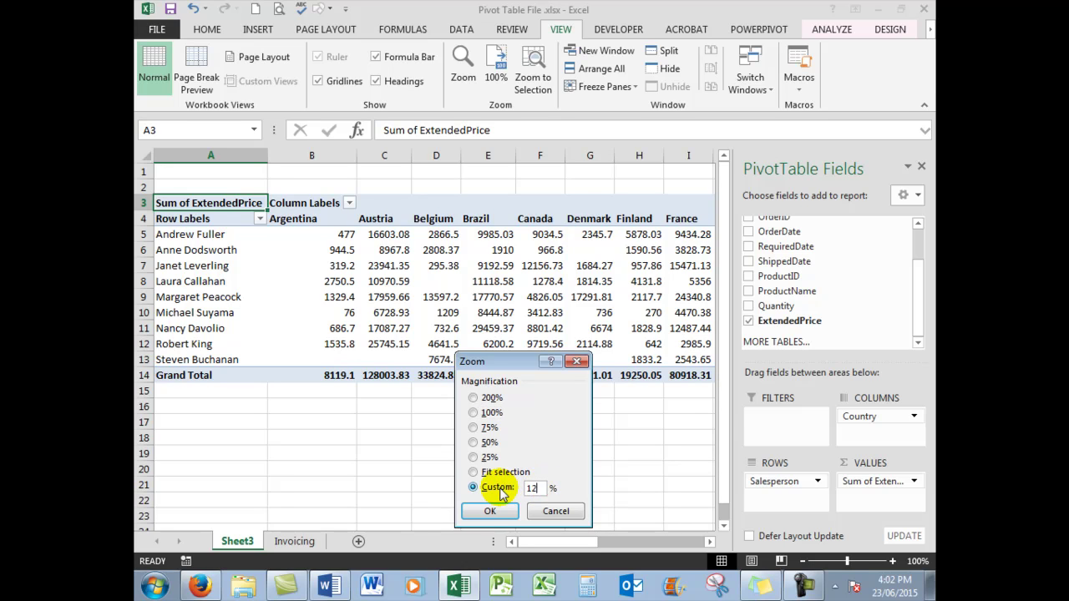
key("Return")
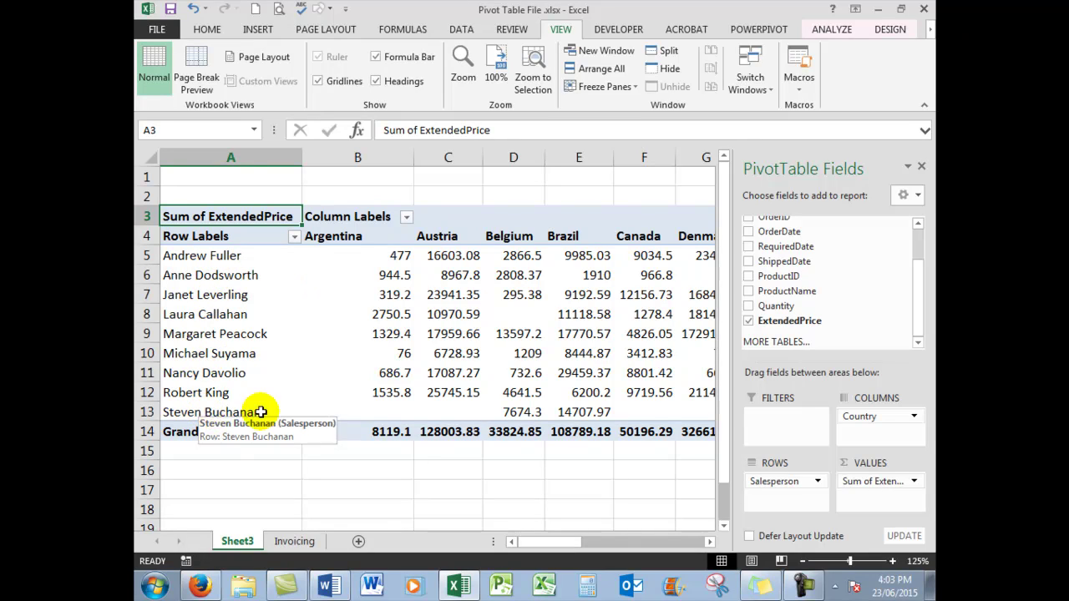
- Rearrange Salesperson and Country so salespeople run down rows and countries across columns
left_click(770, 485)
left_click_drag(769, 484, 795, 486)
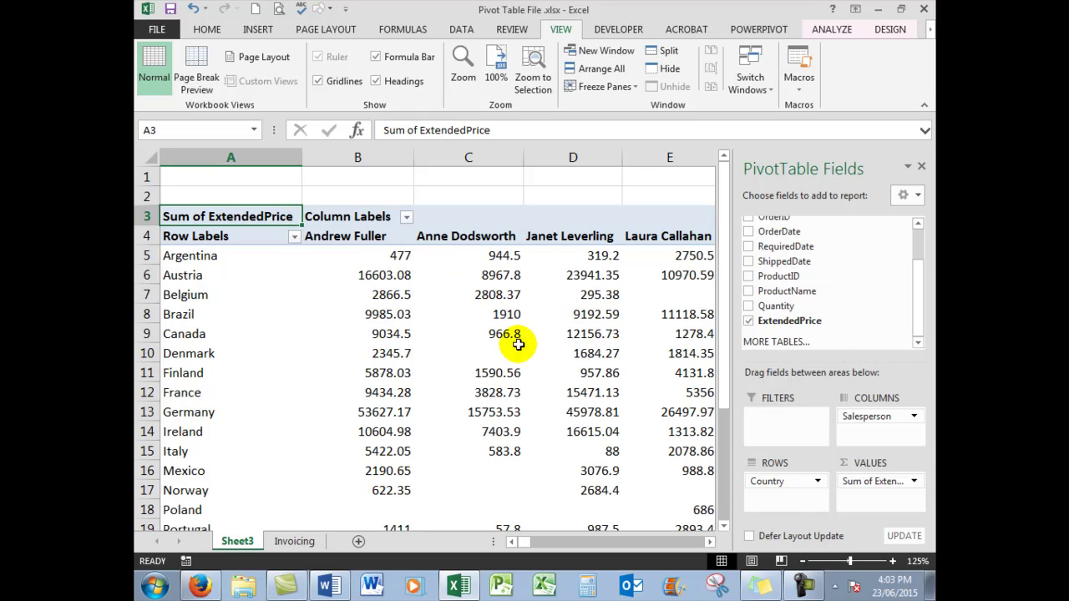
mouse_move(775, 487)
left_mouse_down()
mouse_move(878, 449)
mouse_move(875, 422)
mouse_move(792, 493)
left_mouse_up()
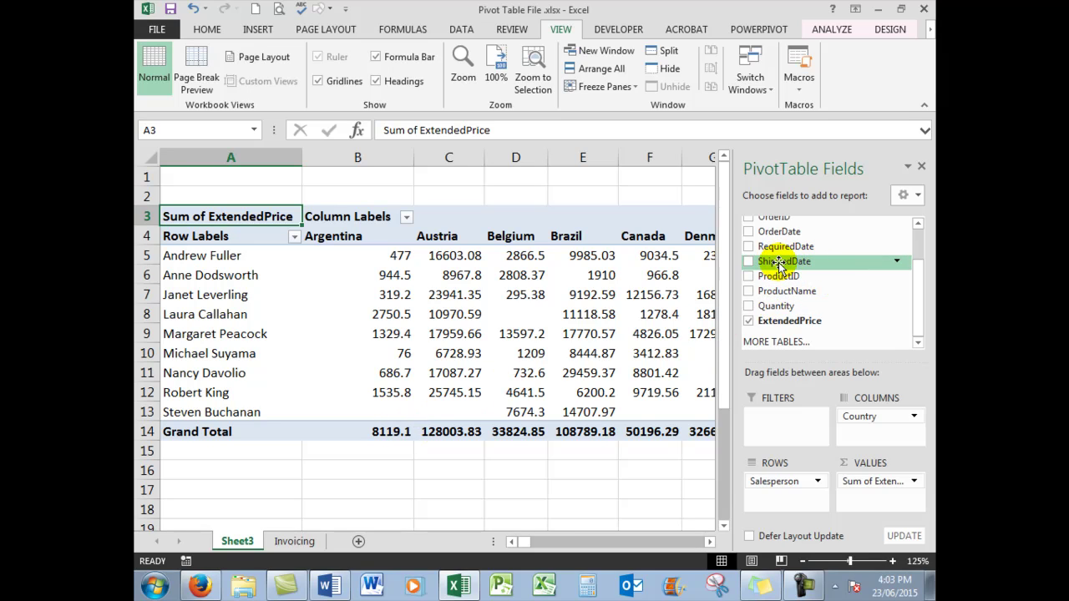
left_click_drag(779, 266, 877, 433)
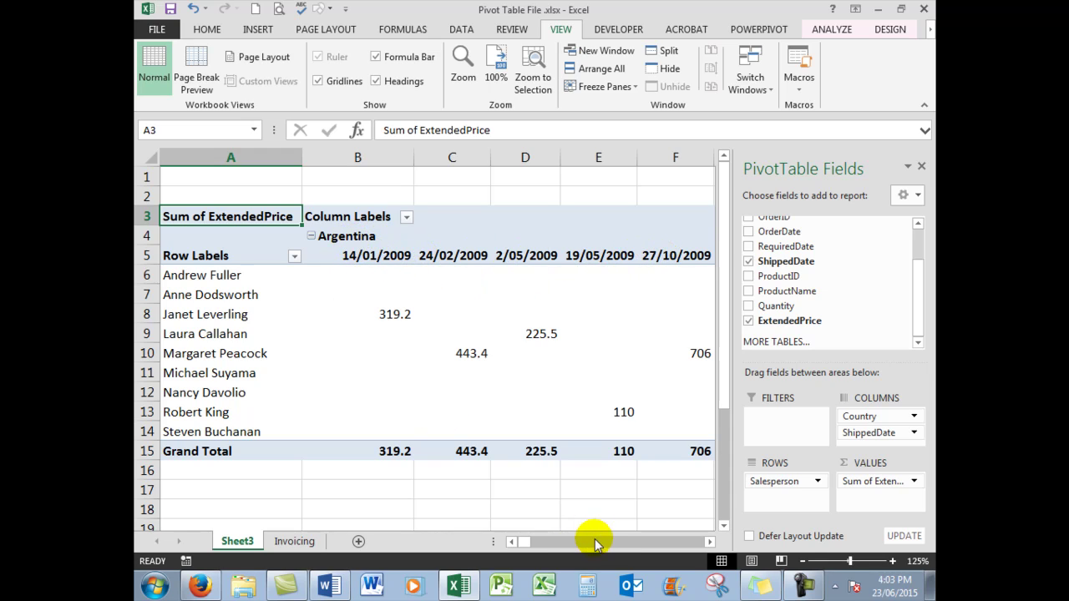
left_click_drag(711, 543, 711, 543)
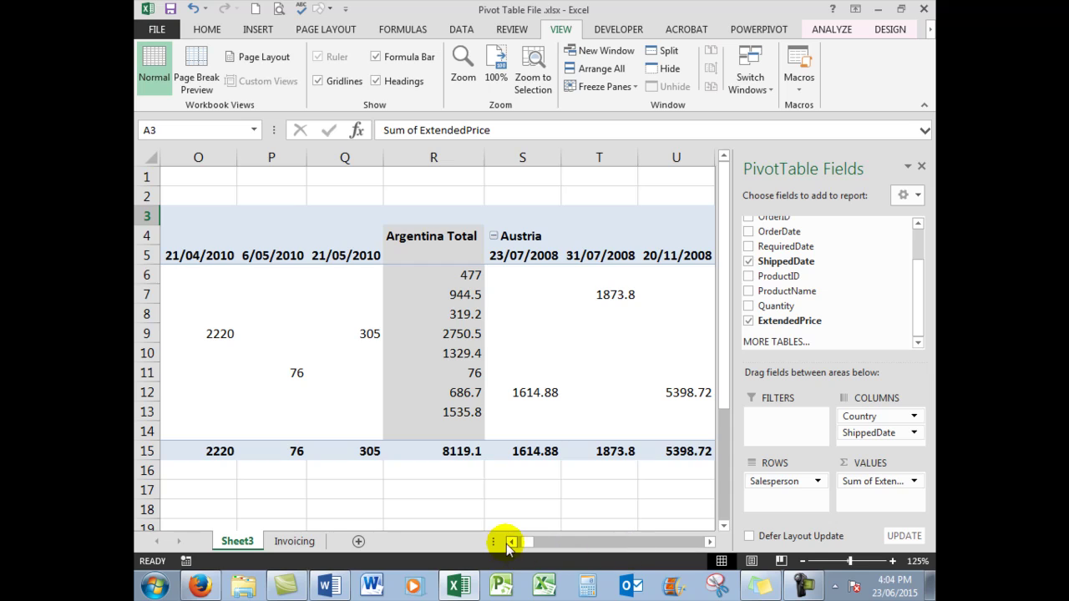
left_click_drag(529, 543, 513, 544)
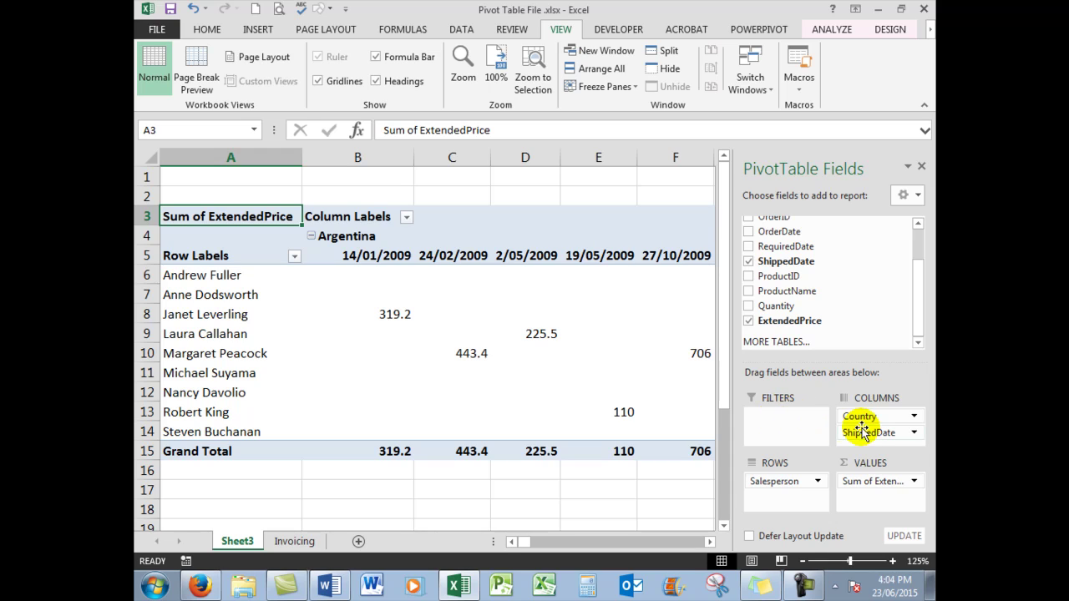
left_click_drag(861, 438, 793, 267)
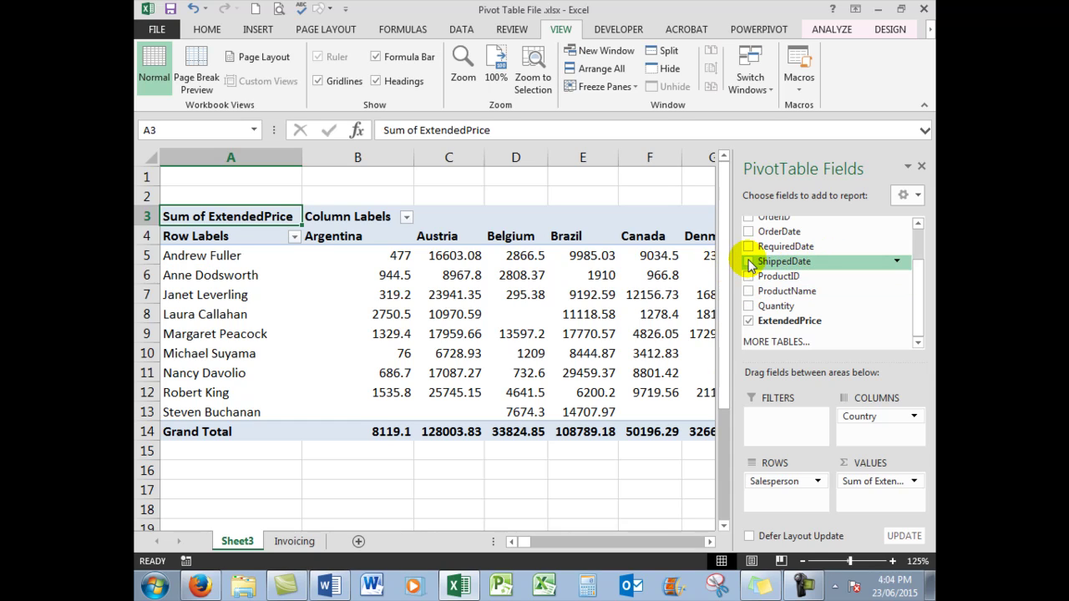
left_click(749, 264)
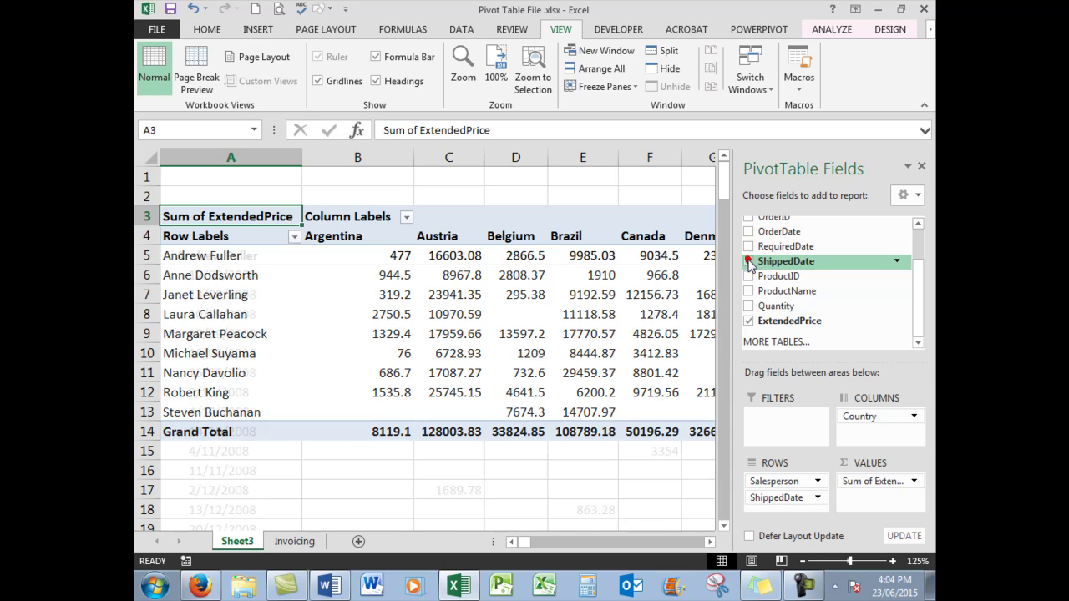
left_click(749, 263)
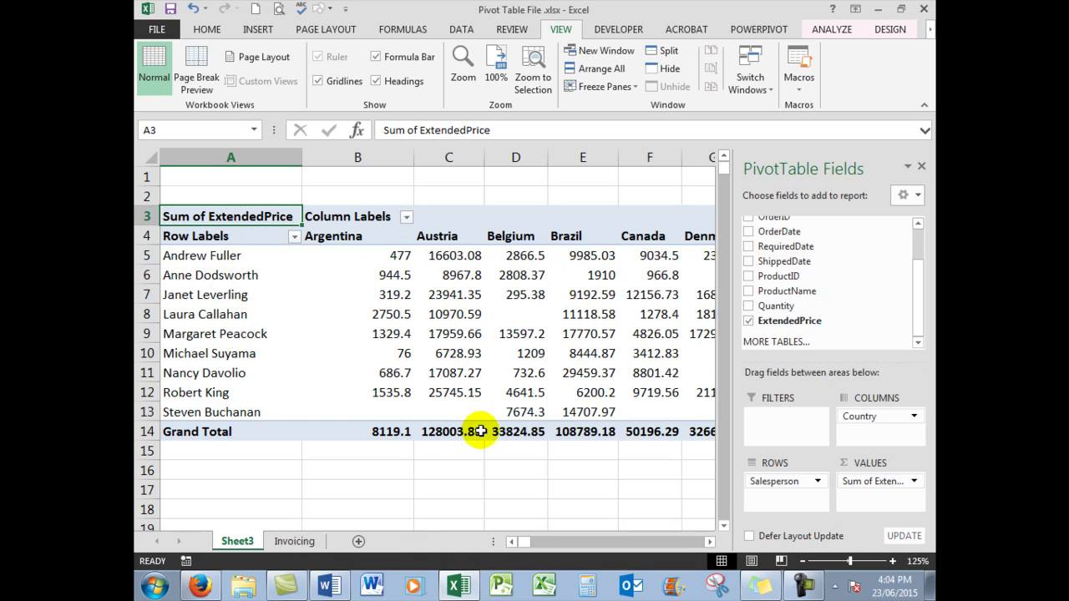
- Rename the Sheet3 tab to Pivot1
left_click(296, 542)
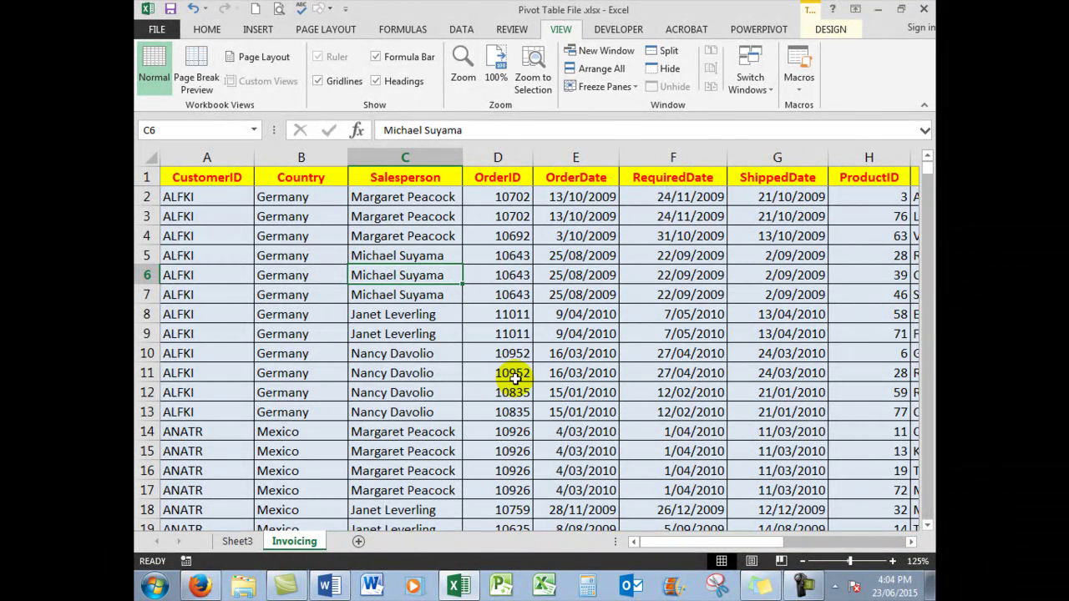
left_click(237, 543)
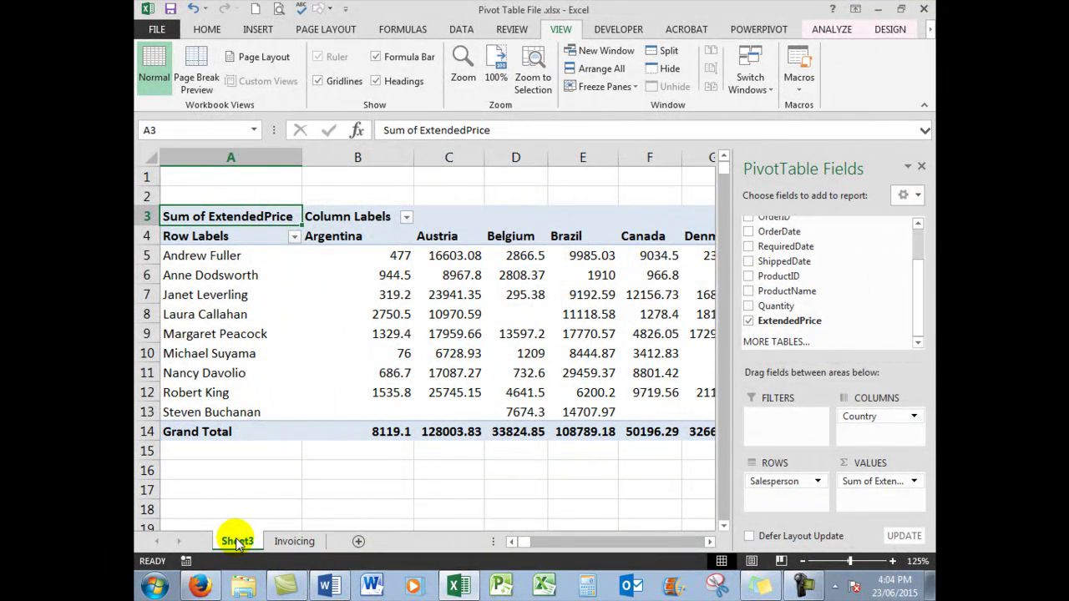
right_click(238, 540)
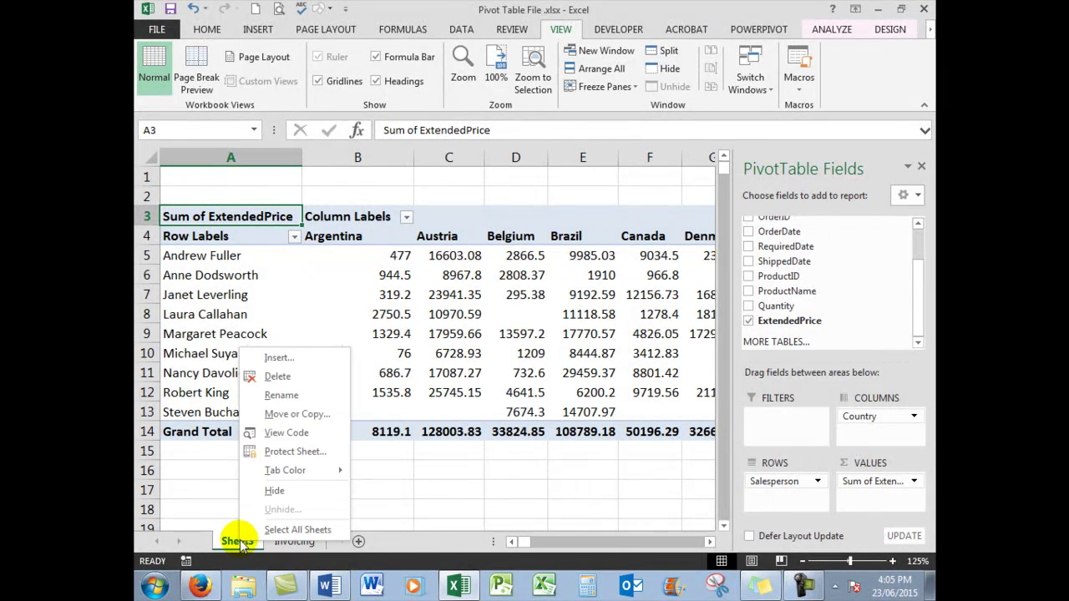
left_click(284, 393)
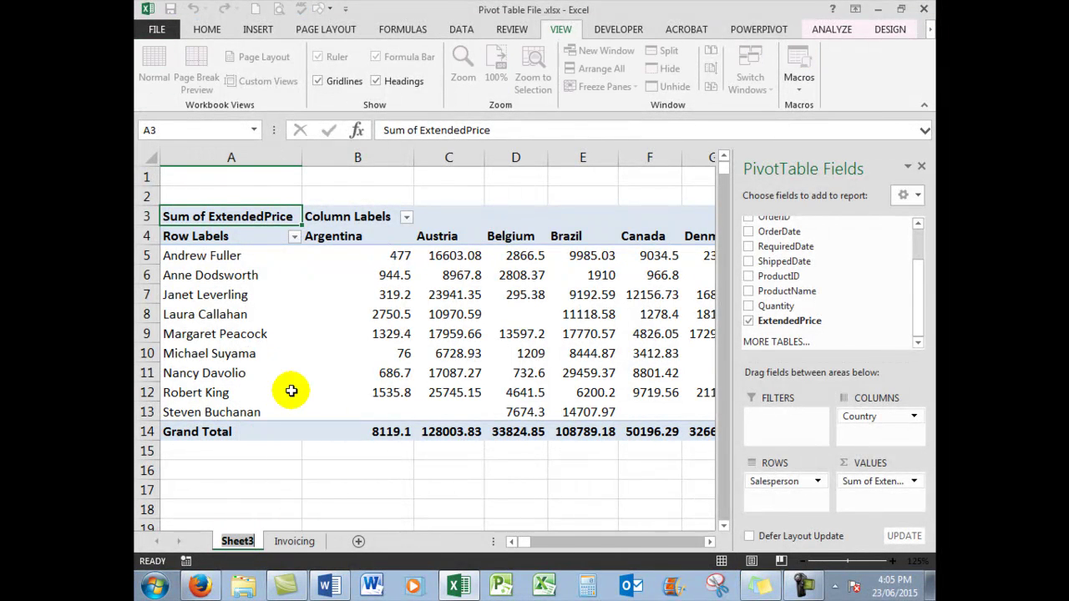
type("Pi")
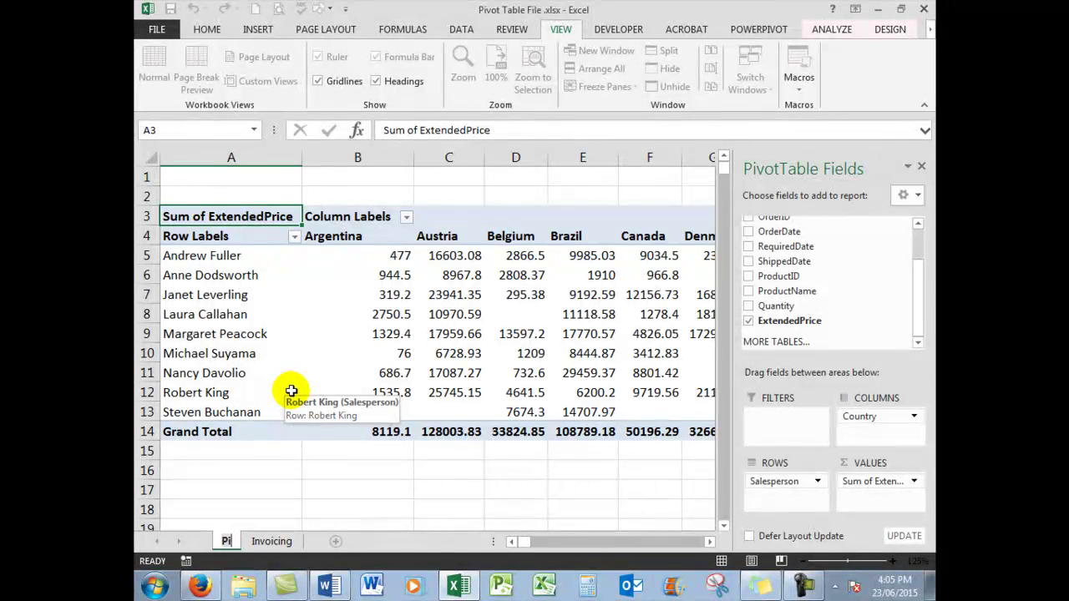
type("vot1")
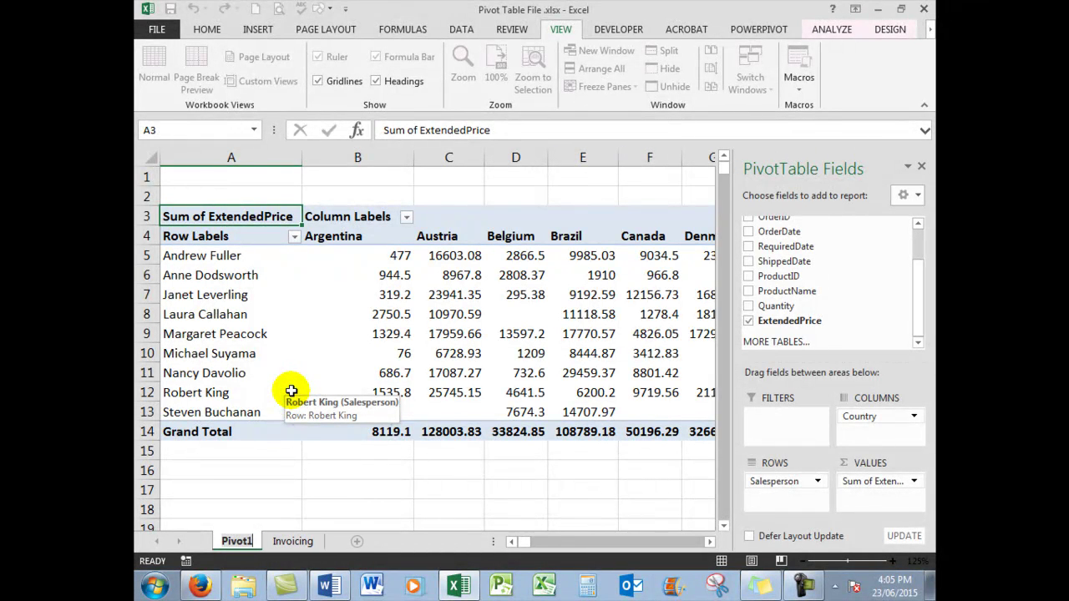
key("Return")
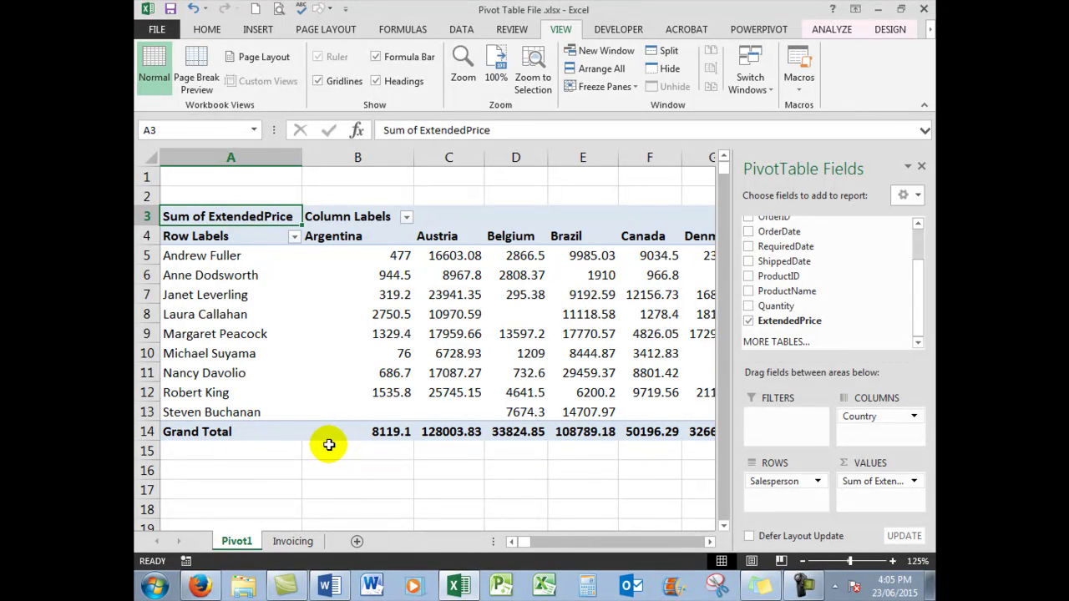
- Insert a second PivotTable from the Invoicing data's Table1 on new worksheet Sheet4
left_click(260, 30)
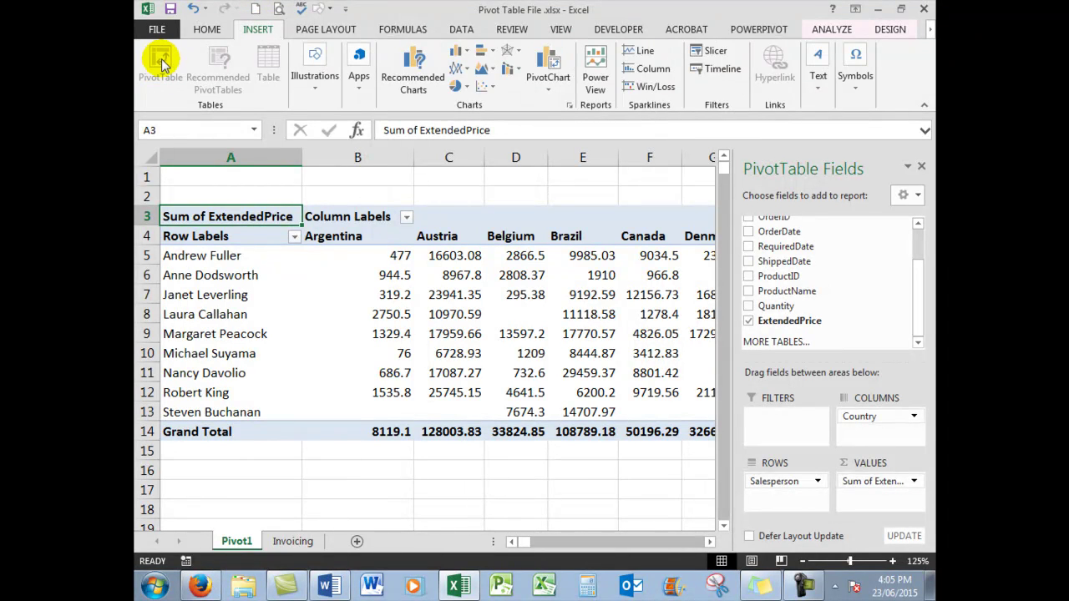
left_click(293, 542)
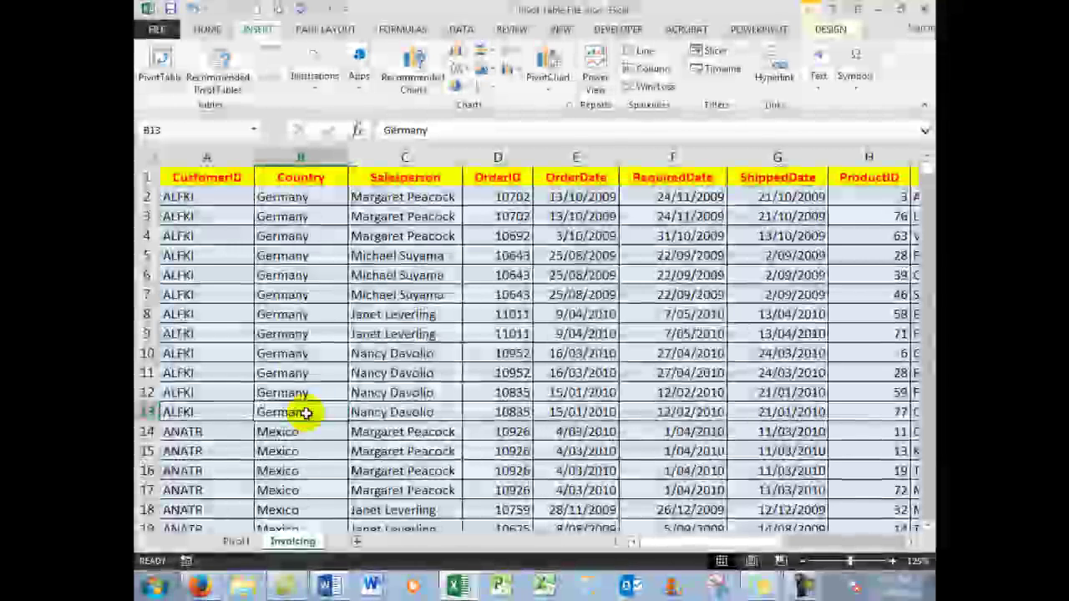
left_click(159, 60)
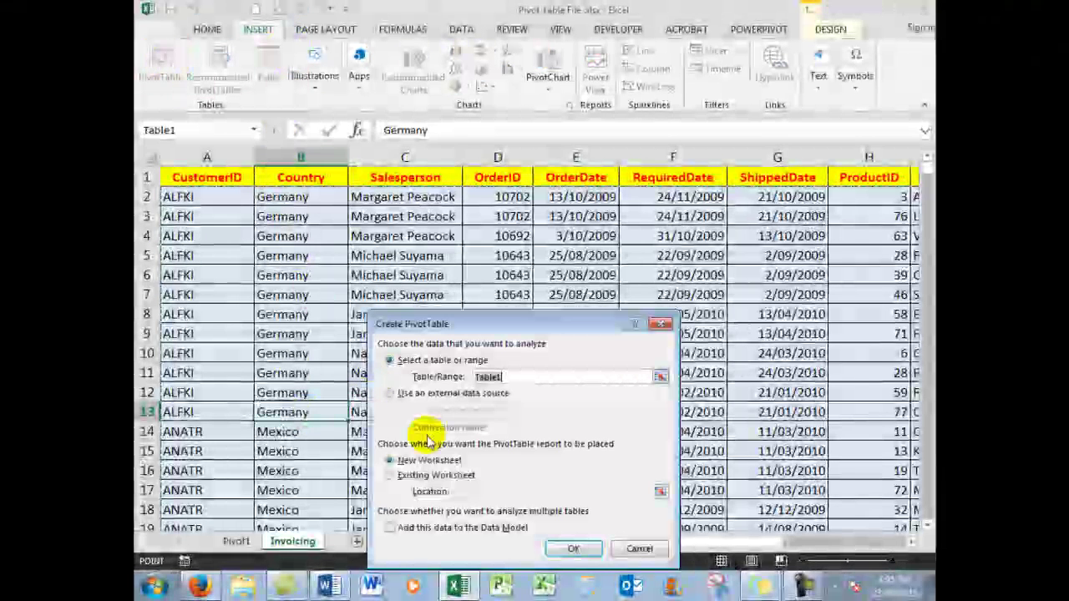
left_click(574, 549)
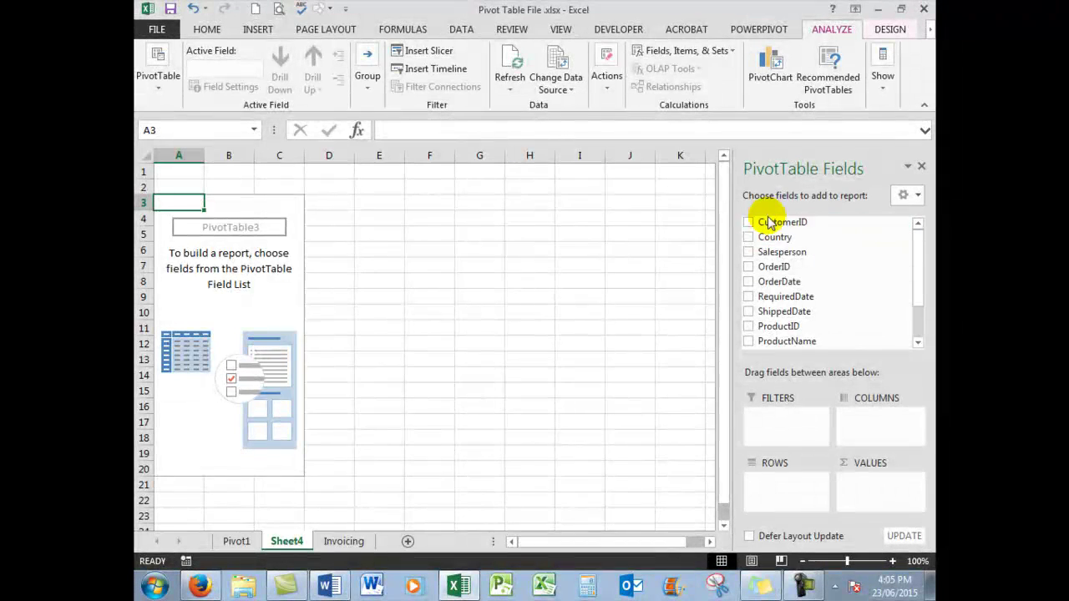
- Place CustomerID in Rows, ProductName in Columns and sum Quantity in Values
left_click_drag(772, 222, 788, 494)
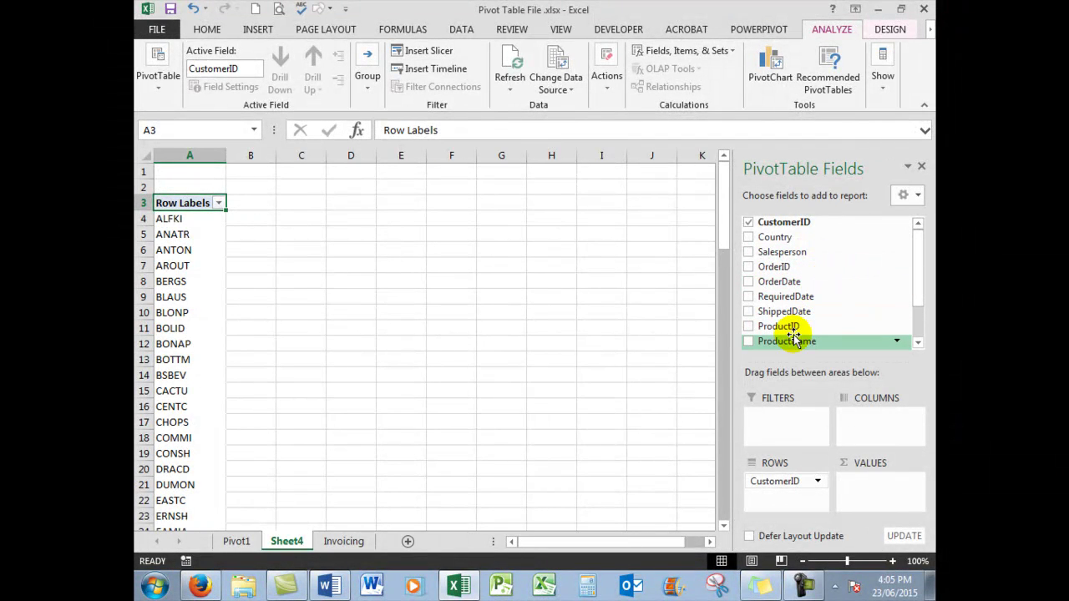
left_click_drag(788, 345, 875, 433)
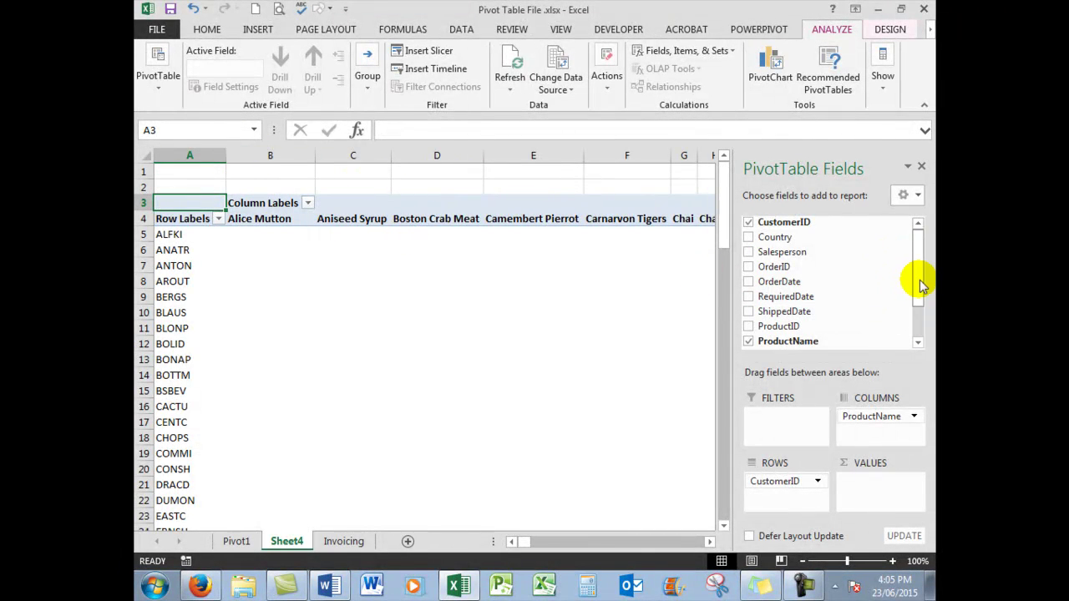
left_click_drag(918, 280, 916, 321)
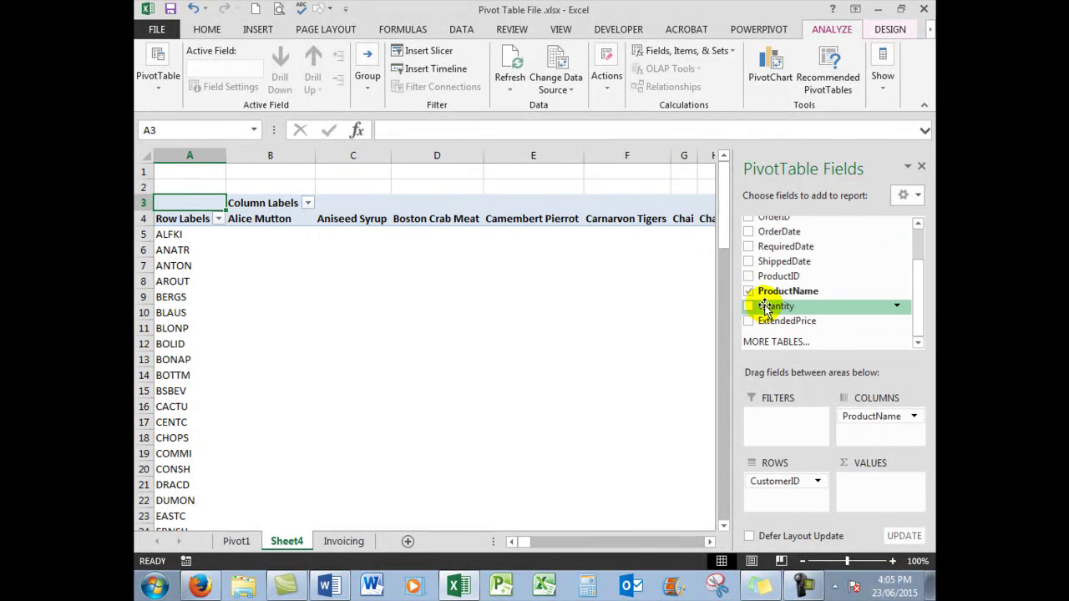
left_click_drag(767, 307, 859, 489)
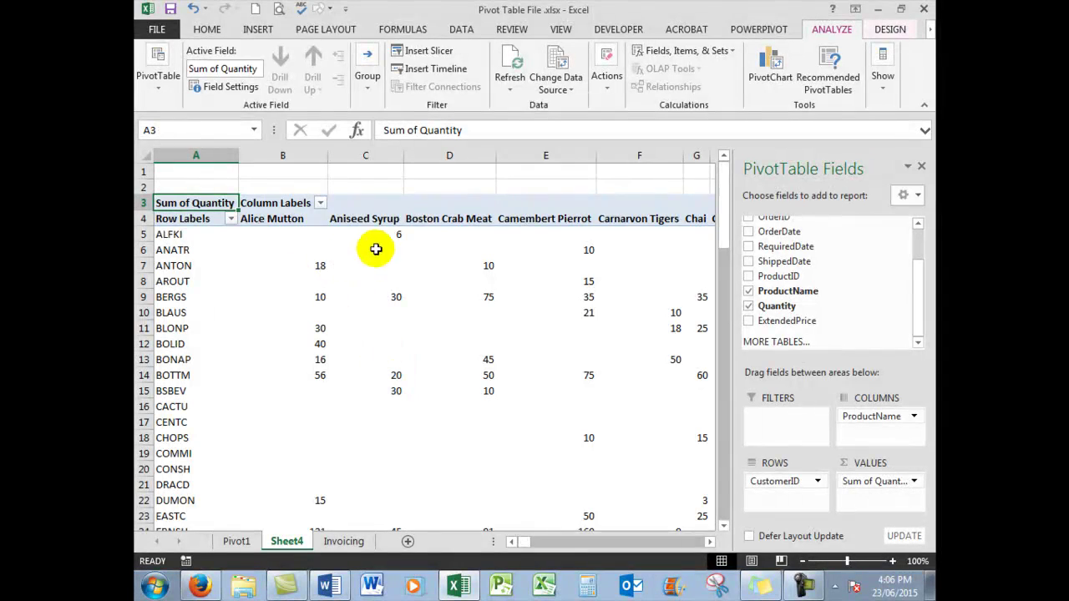
- Rename the Sheet4 tab to Pivot2, then switch back to the Pivot1 sheet
right_click(297, 541)
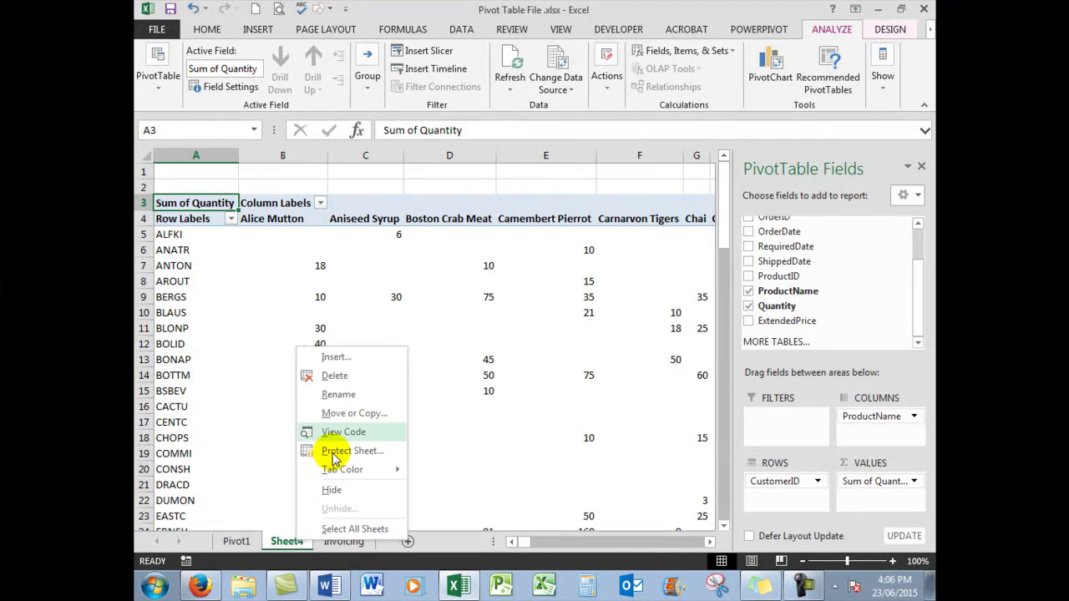
left_click(337, 394)
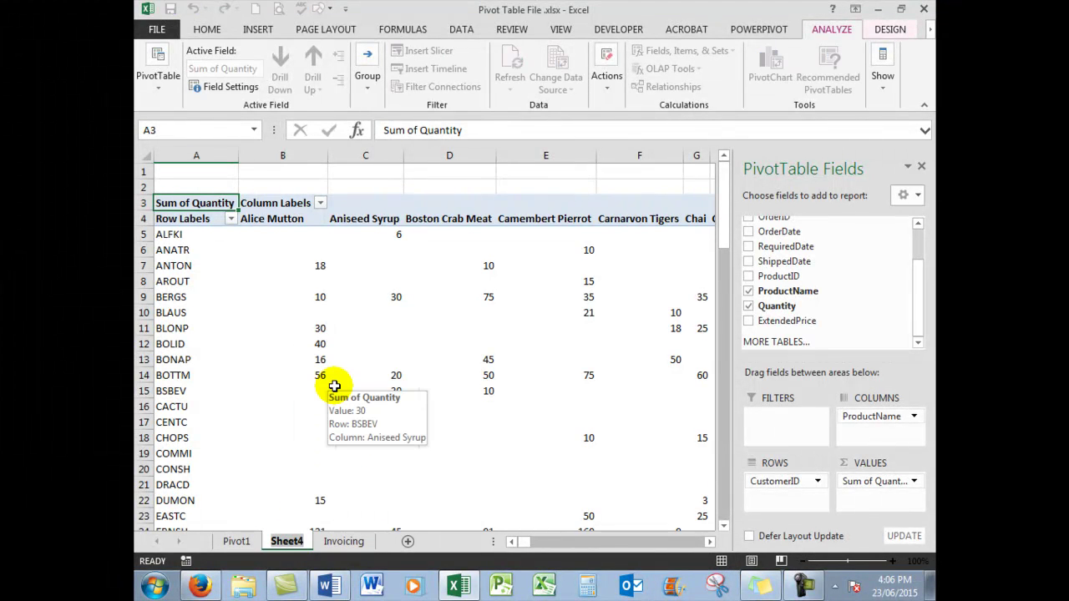
type("Piv")
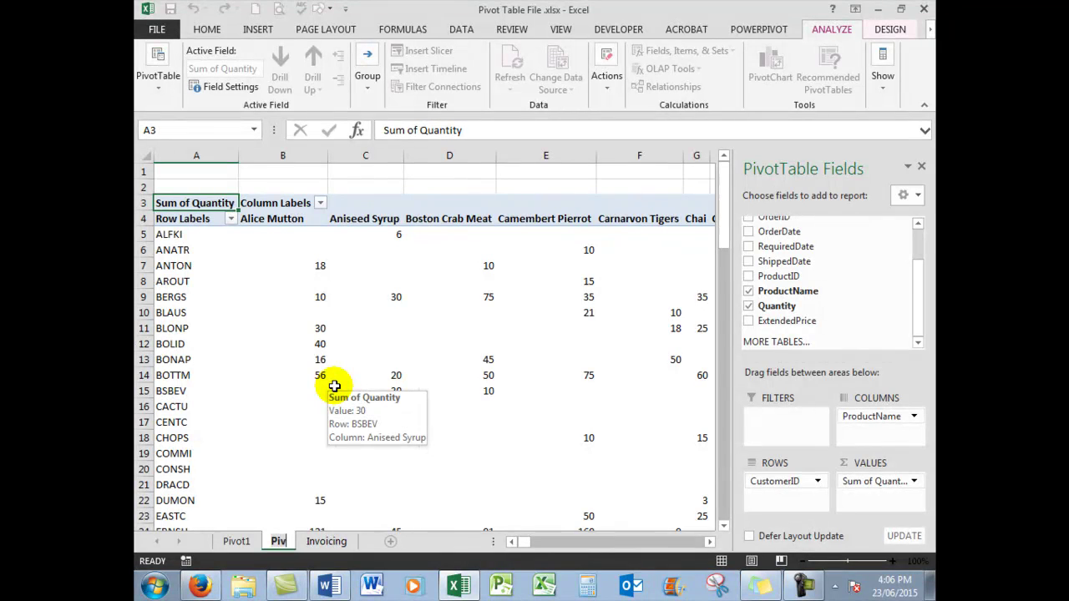
type("ot2")
key("Return")
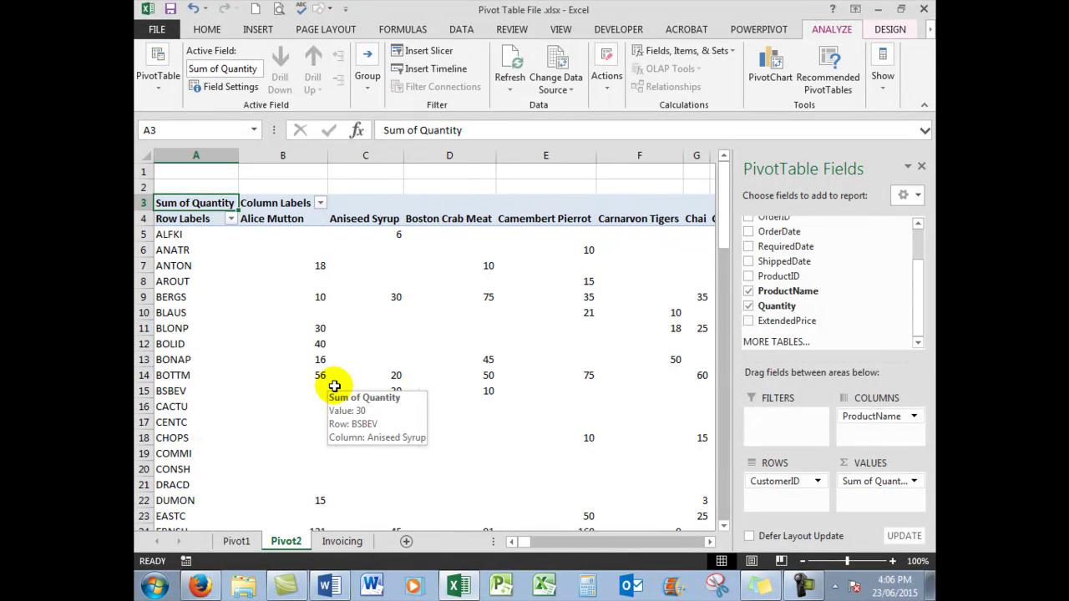
left_click(237, 541)
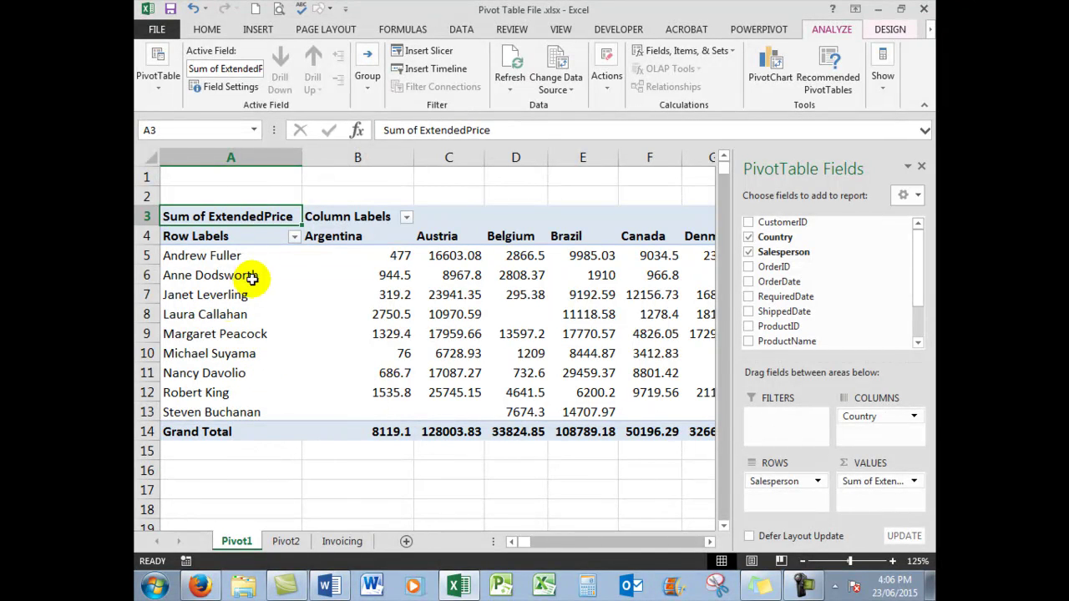
- Filter the Row Labels so only one salesperson remains checked
left_click(294, 237)
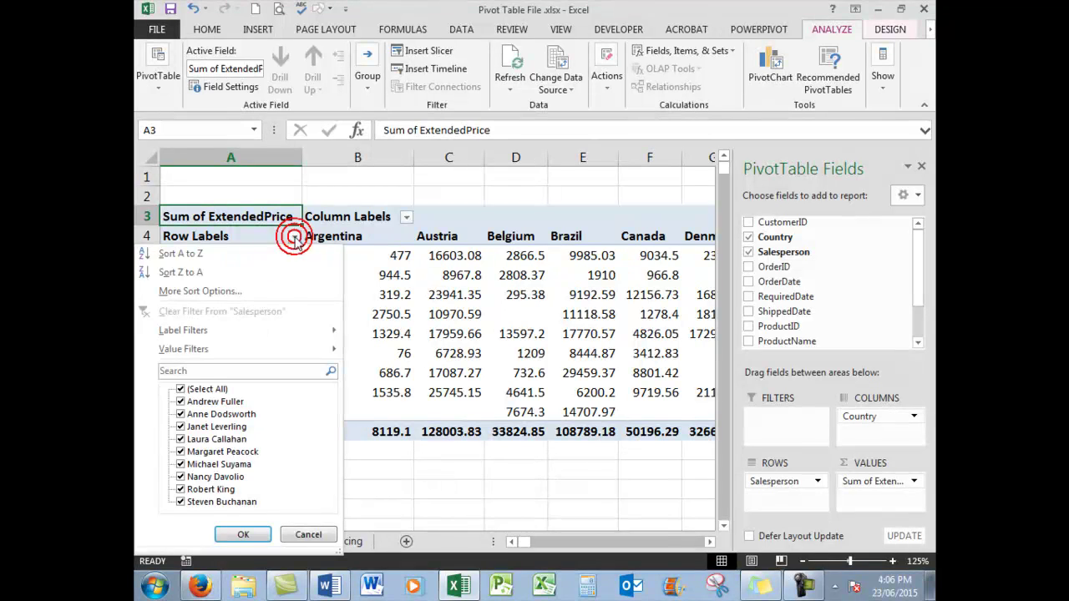
left_click(181, 389)
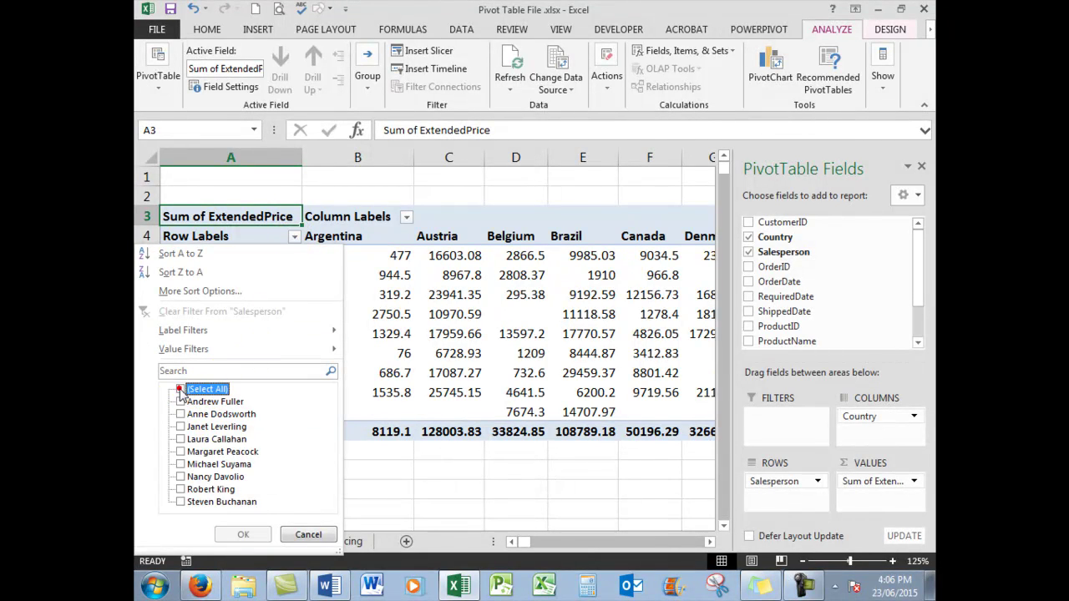
left_click(180, 438)
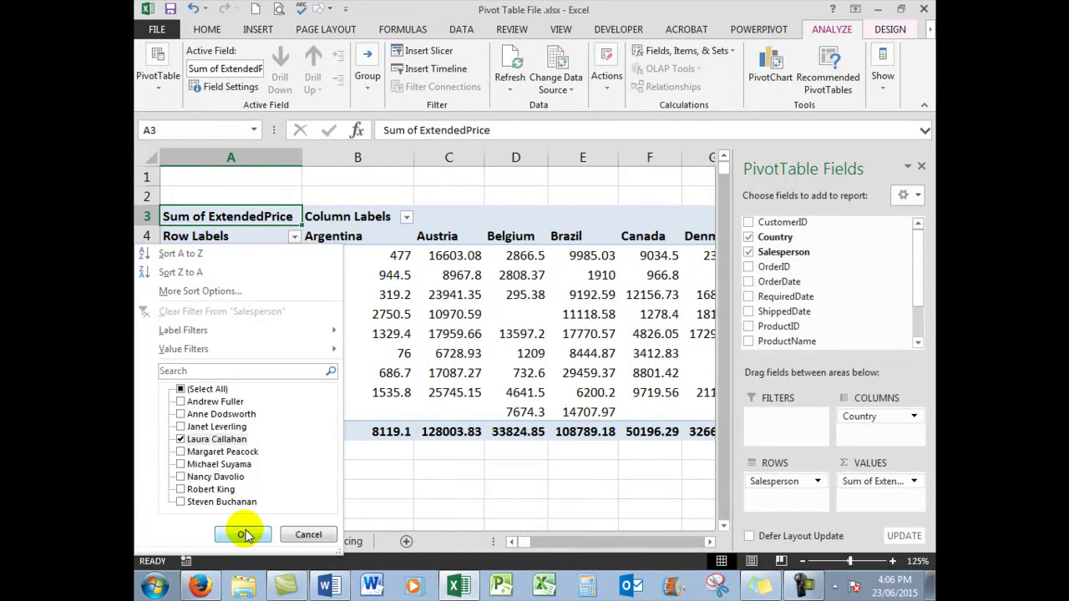
left_click(240, 535)
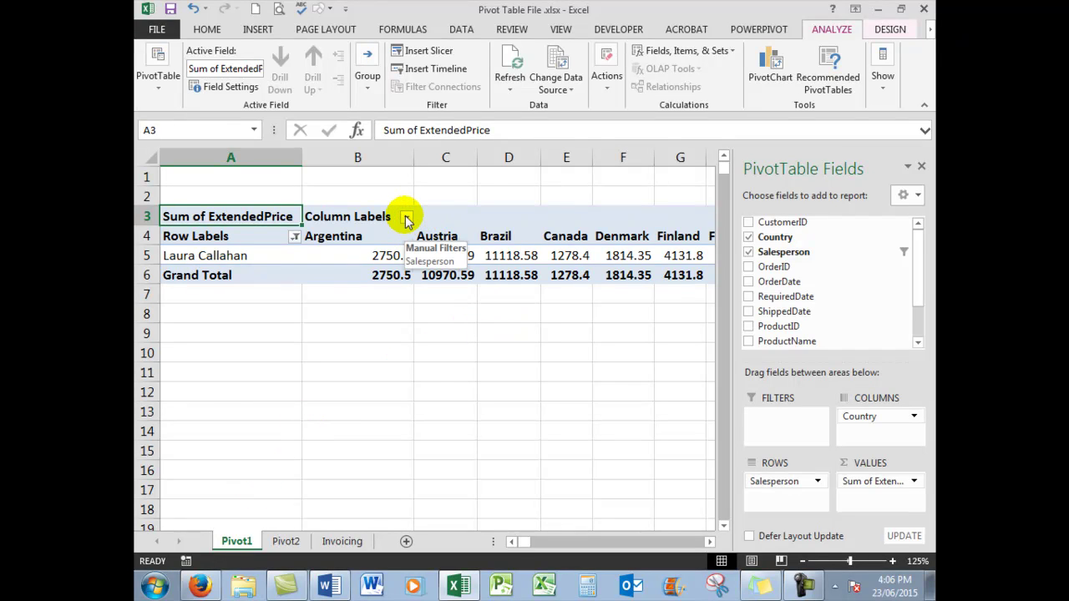
- Filter the Column Labels to Canada only, giving a 1278.4 grand total
left_click(406, 218)
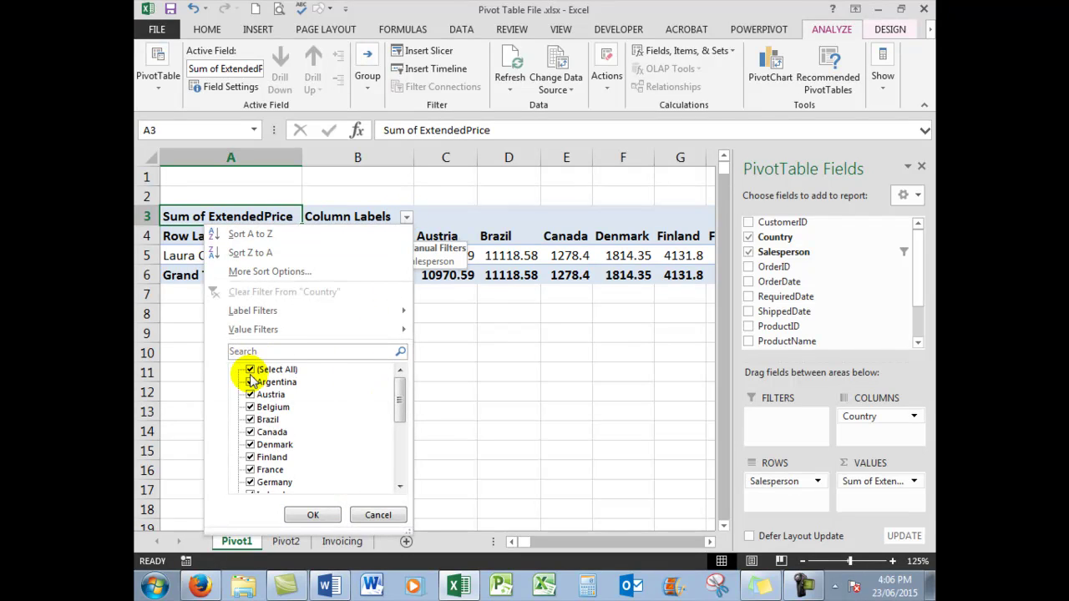
left_click(251, 370)
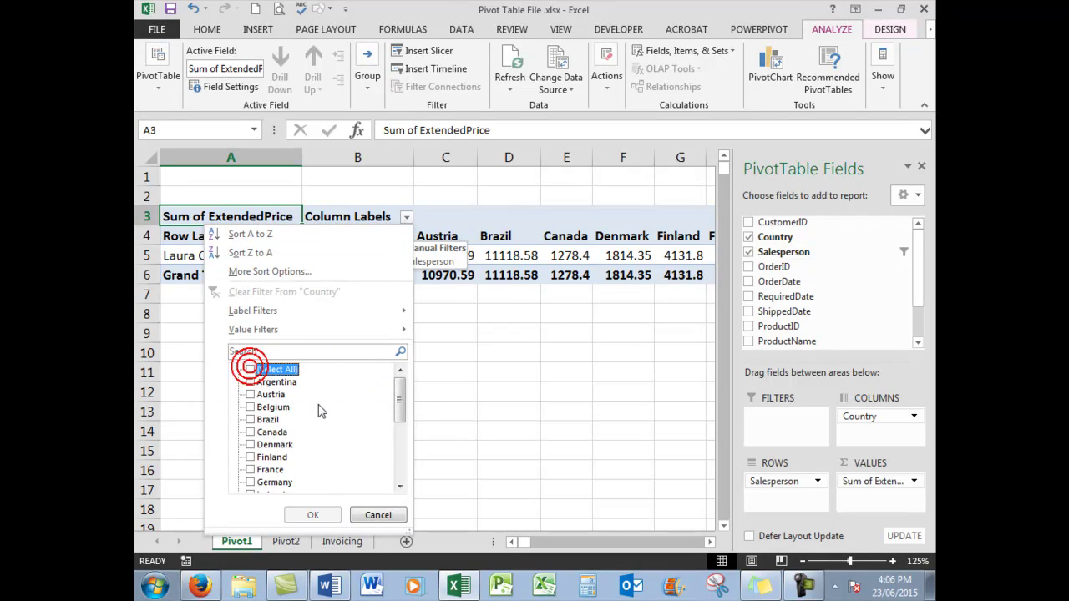
left_click(251, 432)
left_click(311, 515)
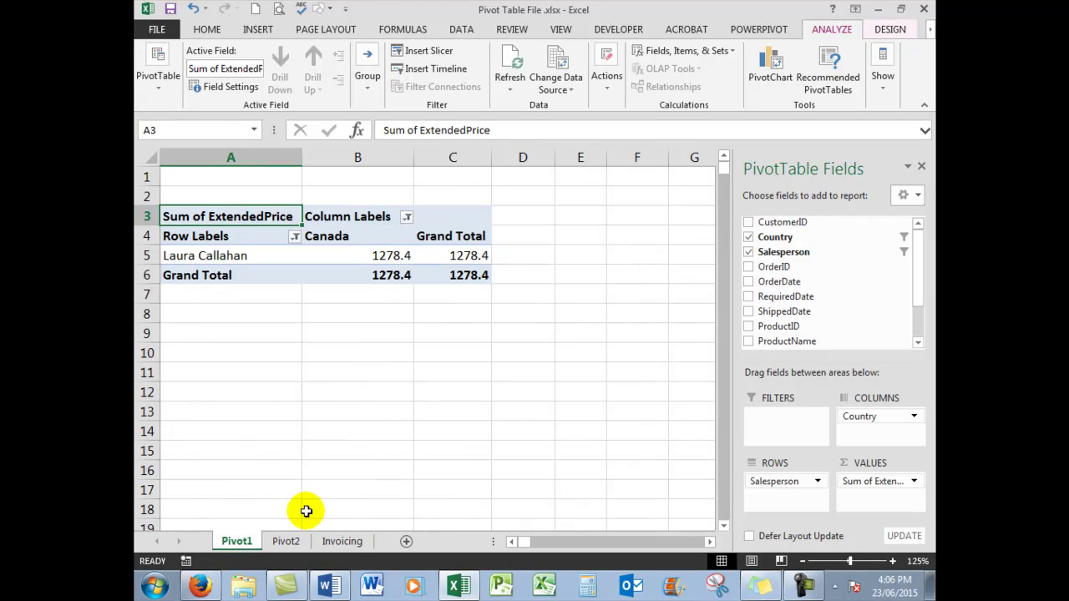
mouse_move(335, 276)
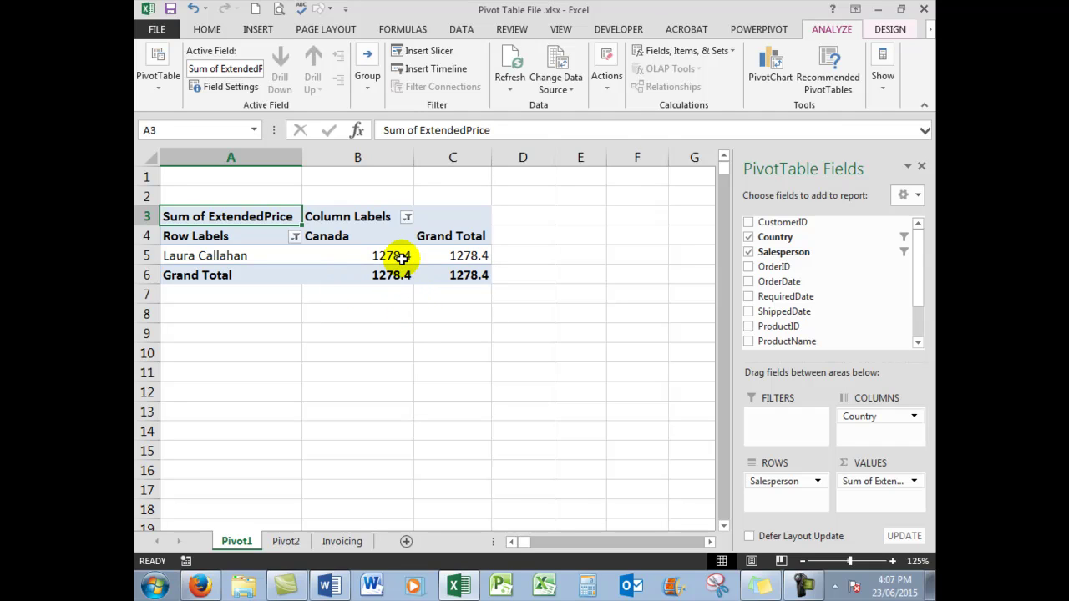
- Re-check all countries with (Select All) and clear the Salesperson filter on Pivot1
left_click(341, 541)
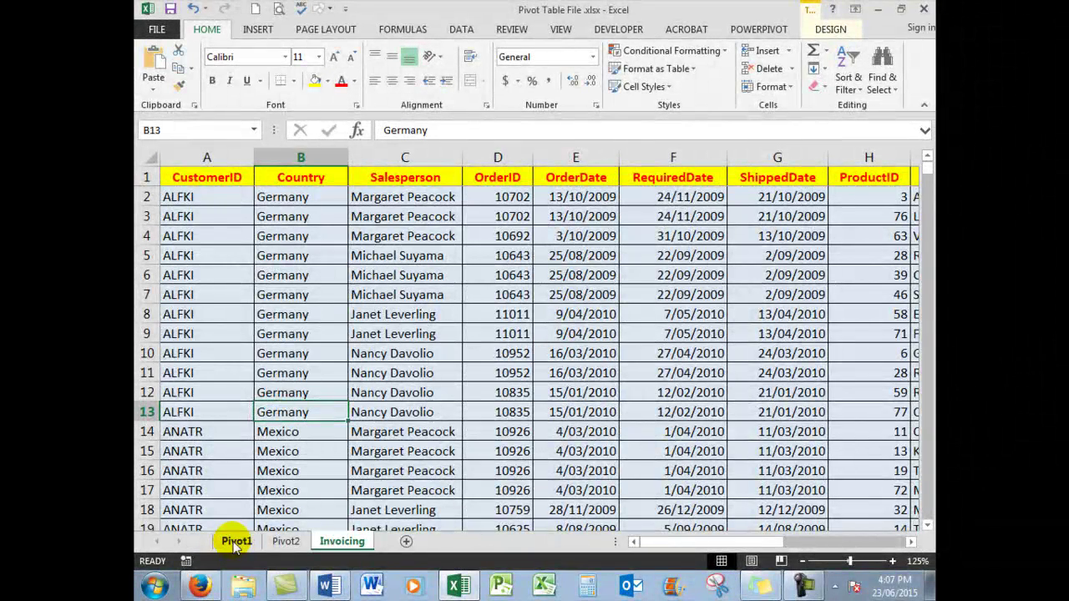
left_click(234, 542)
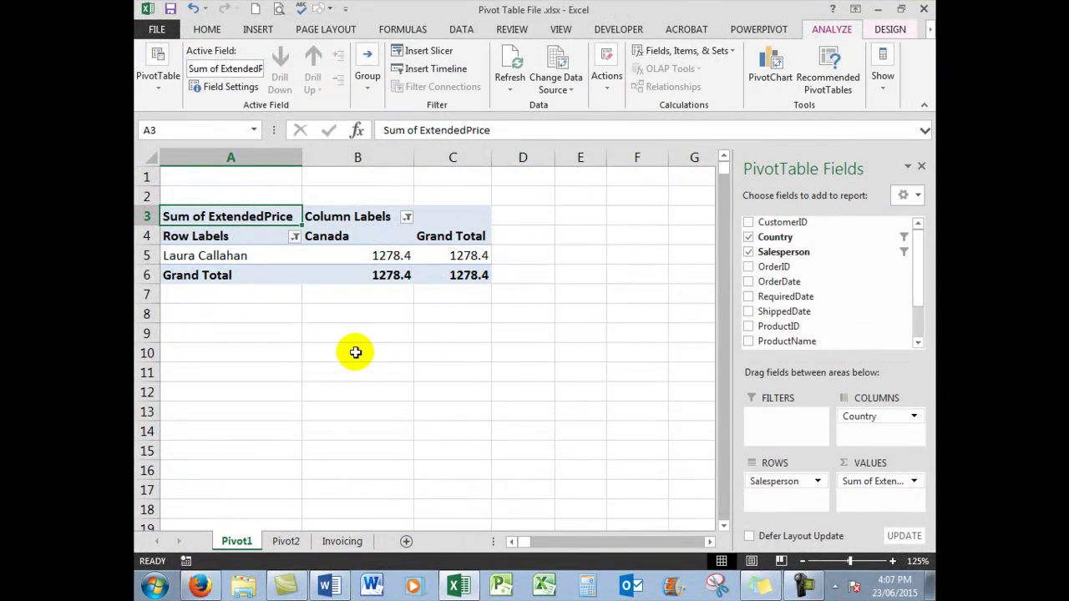
left_click(407, 218)
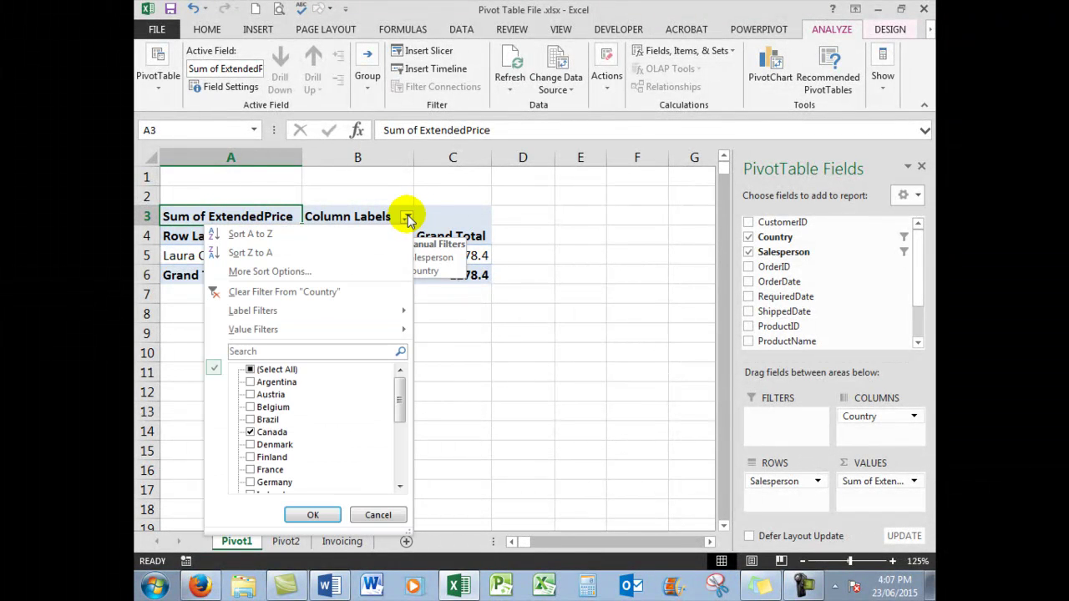
left_click(251, 369)
left_click(313, 515)
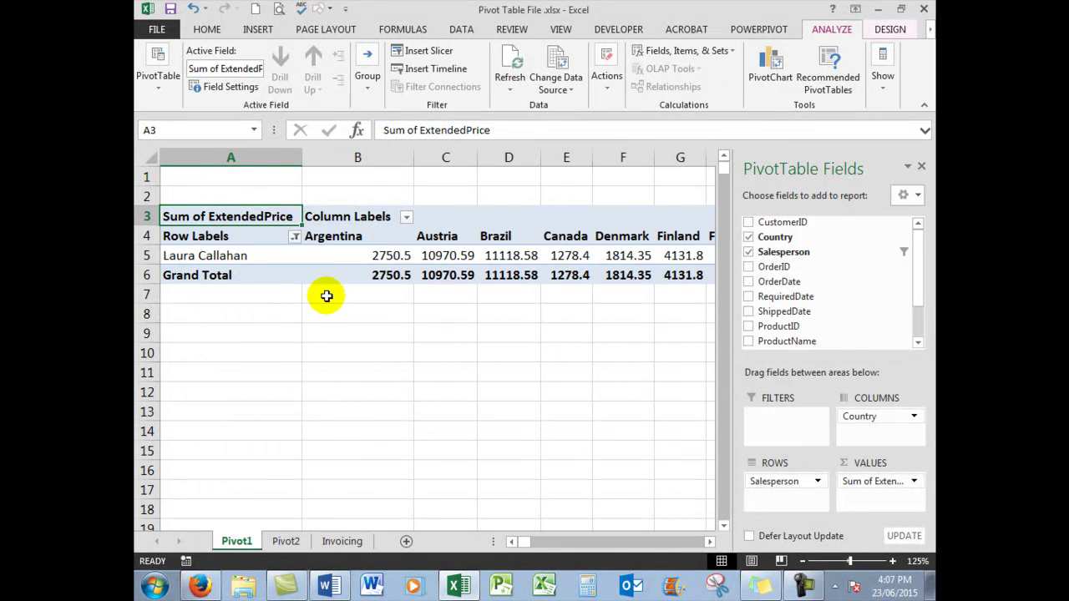
left_click(294, 236)
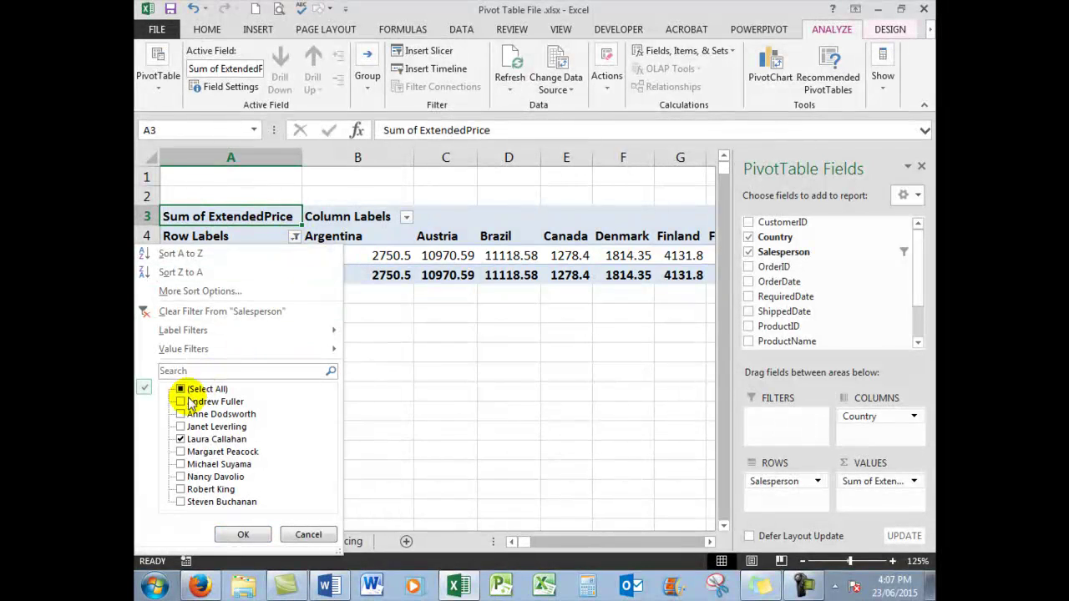
left_click(234, 313)
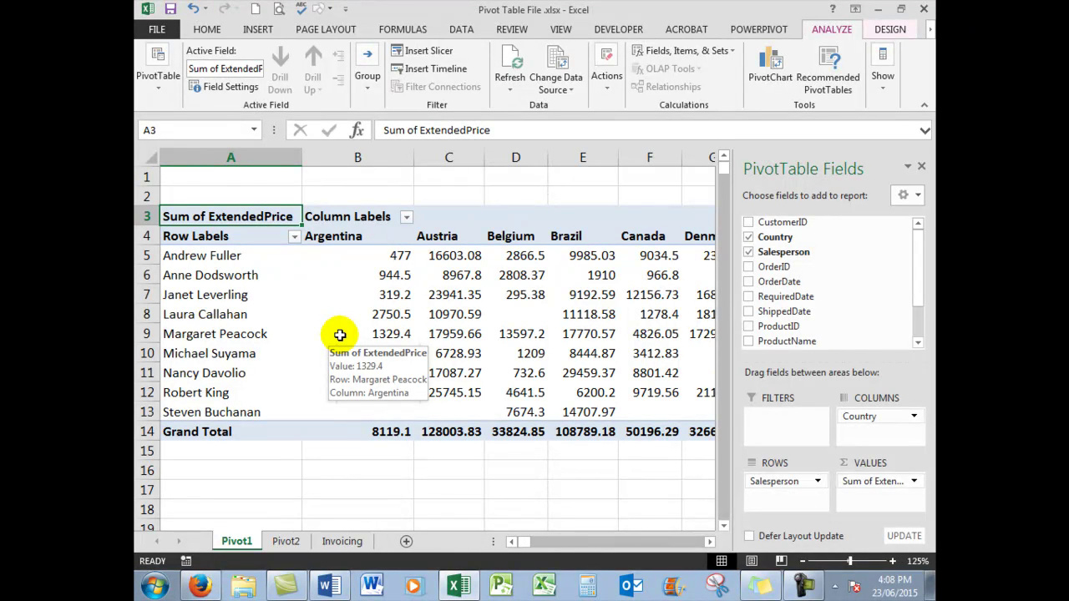
- Open the context menu for value cell B9 in the Pivot1 pivot table
right_click(399, 334)
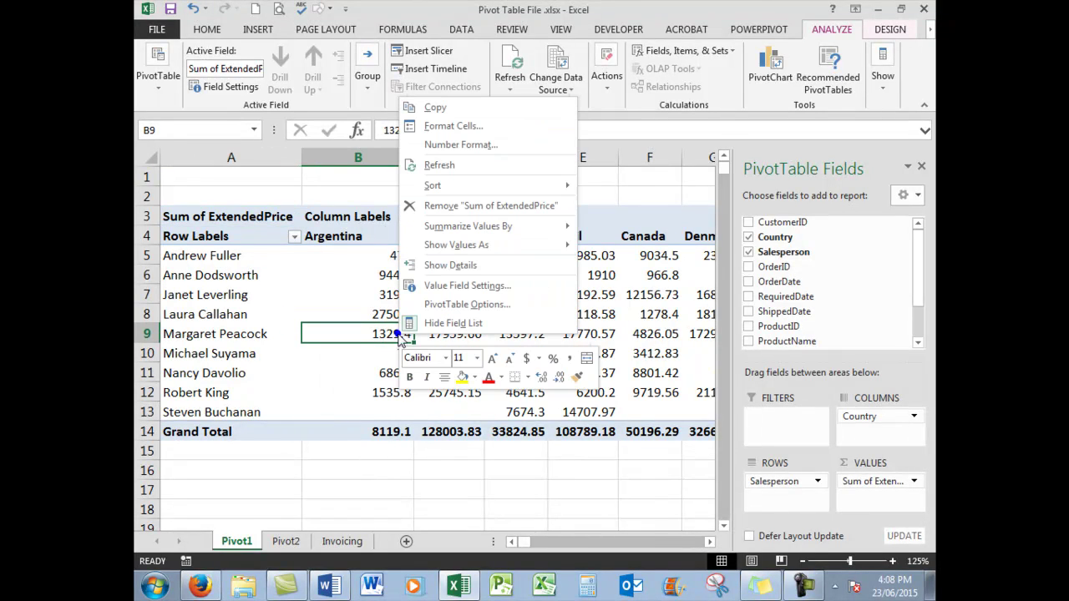
- Close the context menu via cell B15, then select Austria's value cell C8 in Pivot1
left_click(332, 451)
left_click(332, 451)
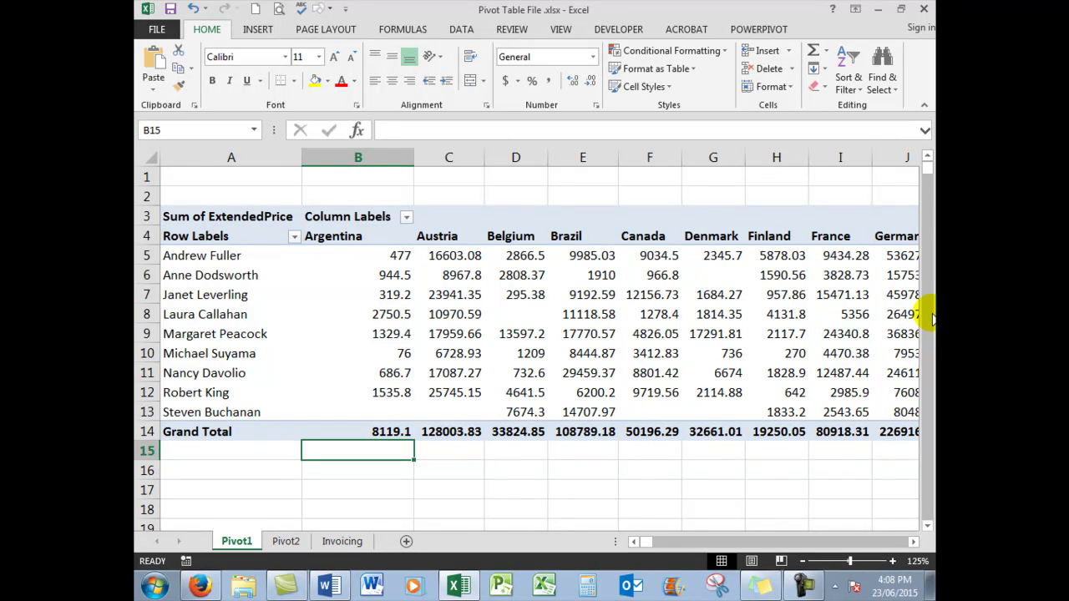
left_click(458, 315)
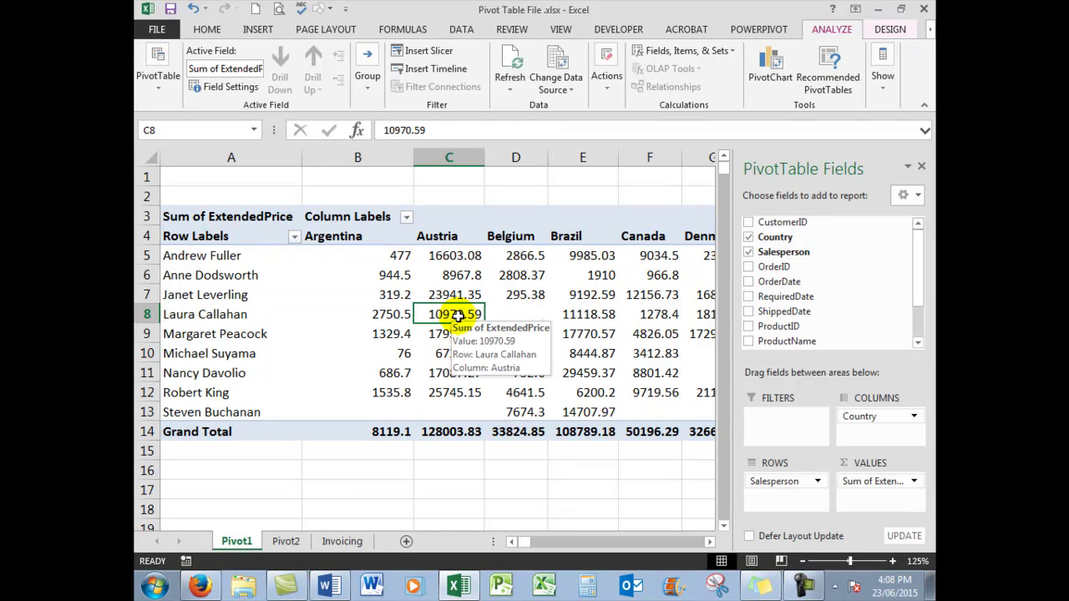